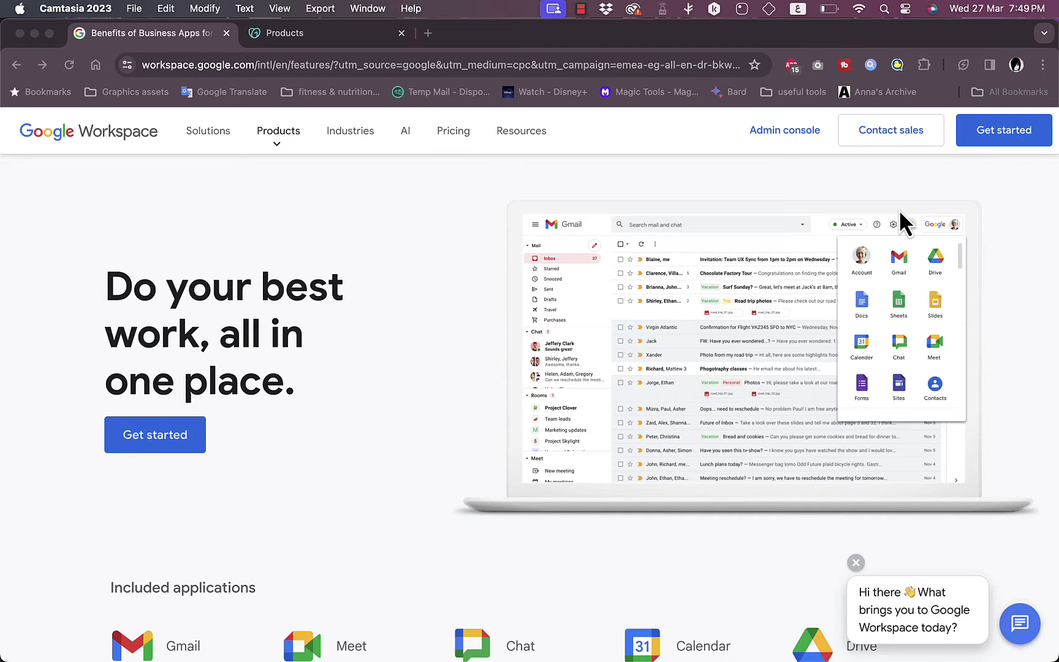
Step: Bring the browser forward, glance at the GoDaddy products tab, and return to Google Workspace
{"action": "left_click", "coordinate": [601, 172]}
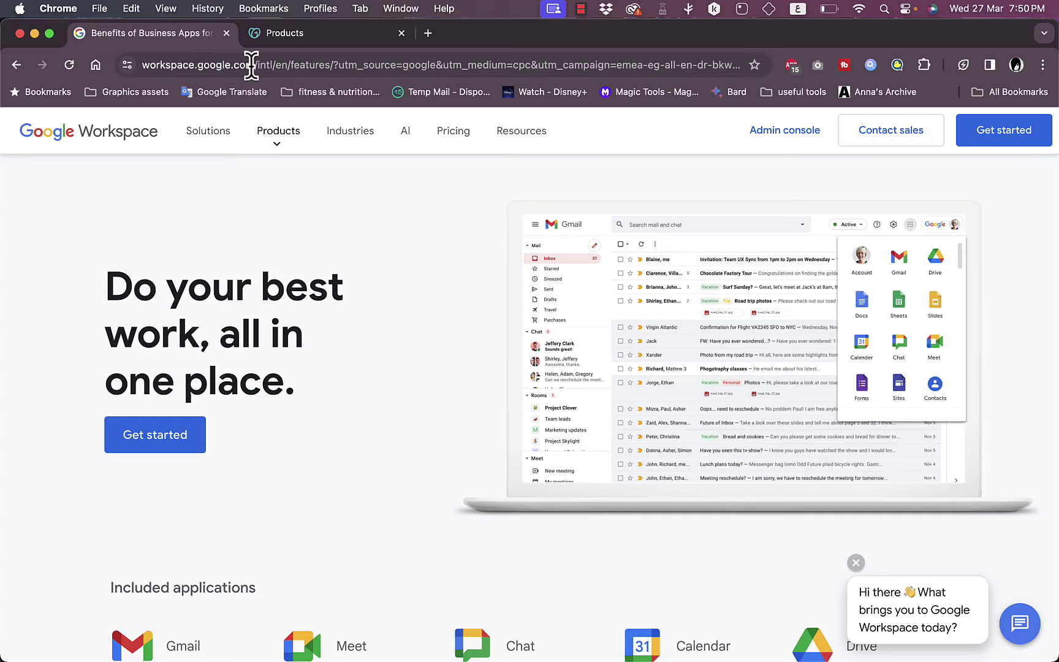
{"action": "left_click", "coordinate": [318, 38]}
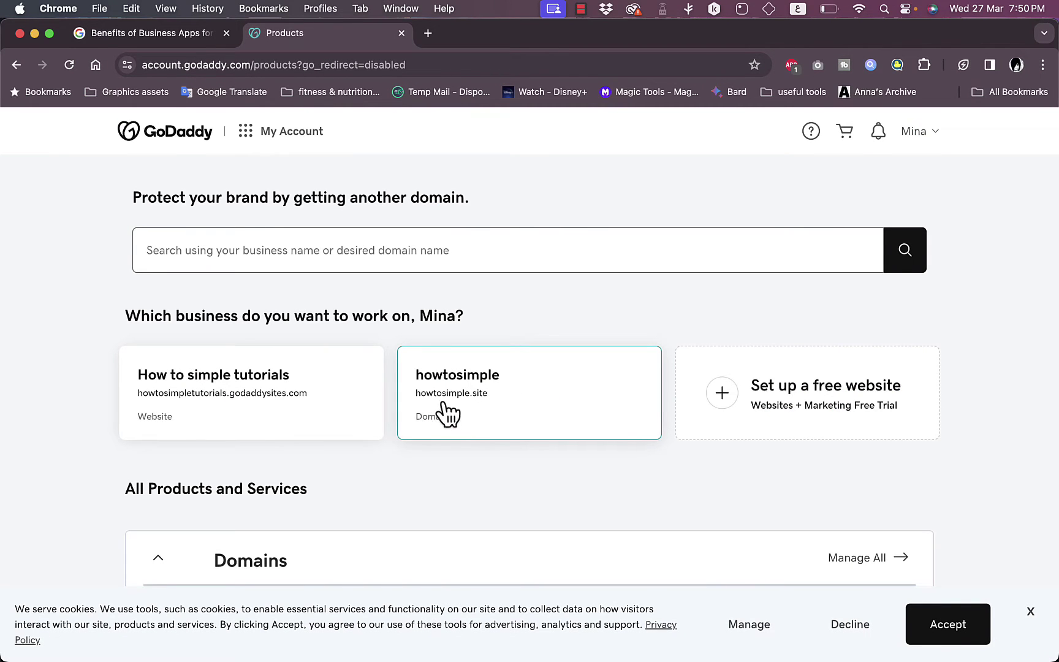
{"action": "left_click", "coordinate": [169, 46]}
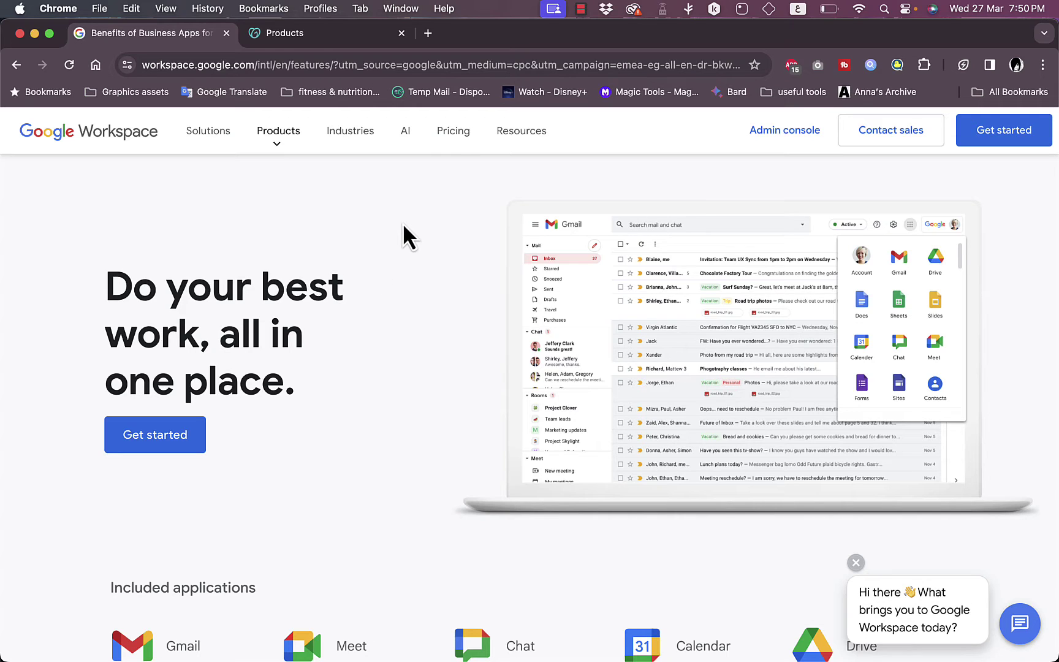
Step: Review the Workspace plan prices and features, then go back to the Workspace home page
{"action": "left_click", "coordinate": [454, 133]}
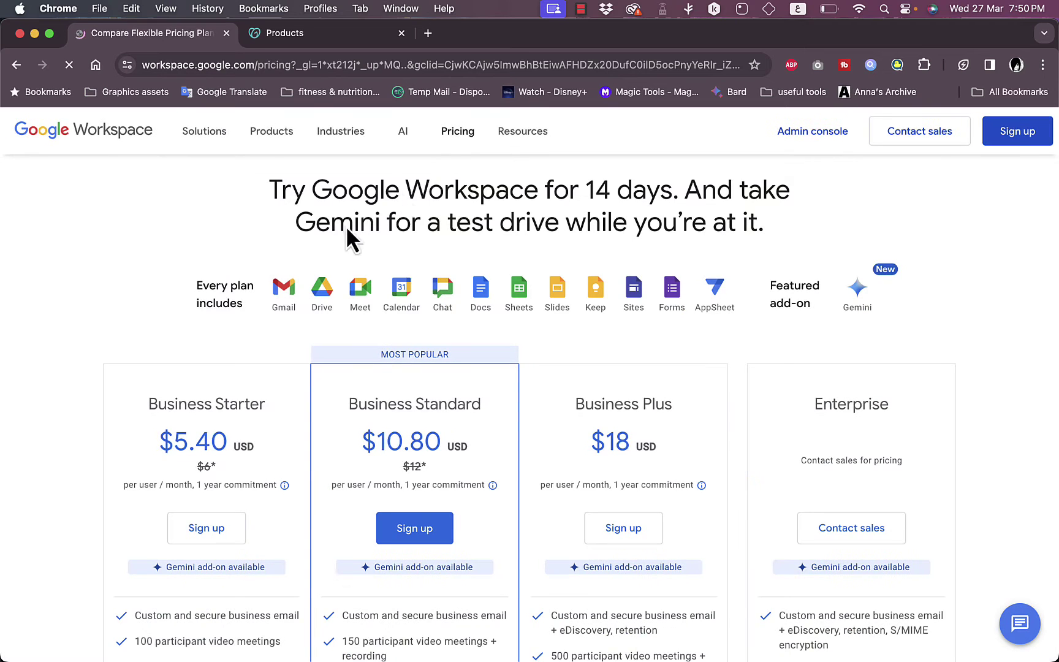
{"action": "scroll", "coordinate": [170, 334], "scroll_direction": "down", "scroll_amount": 2}
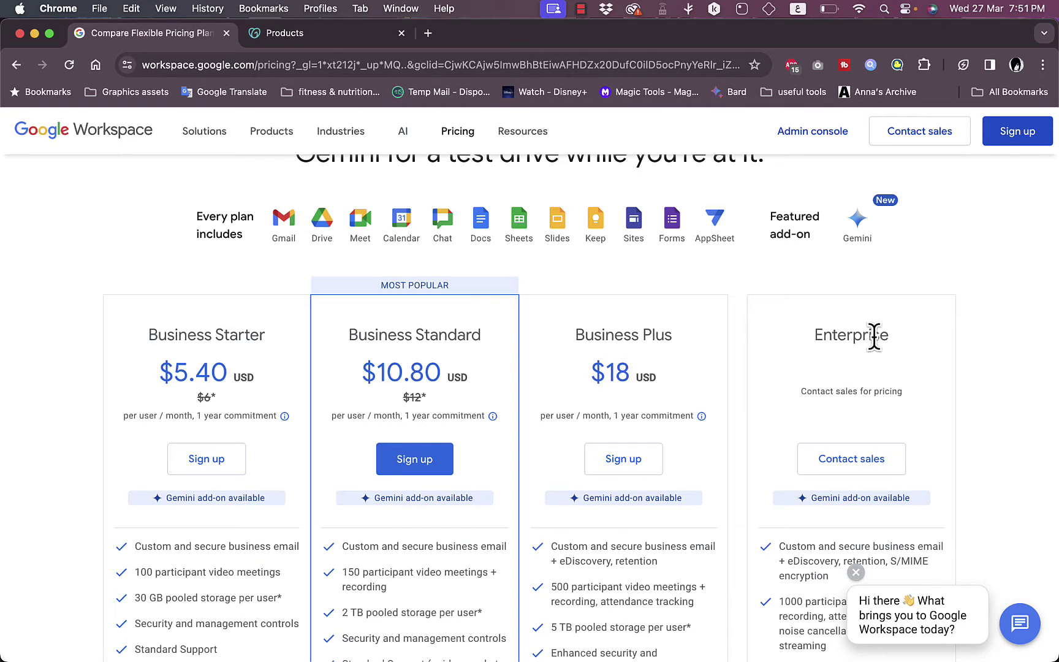
{"action": "scroll", "coordinate": [827, 359], "scroll_direction": "down", "scroll_amount": 5}
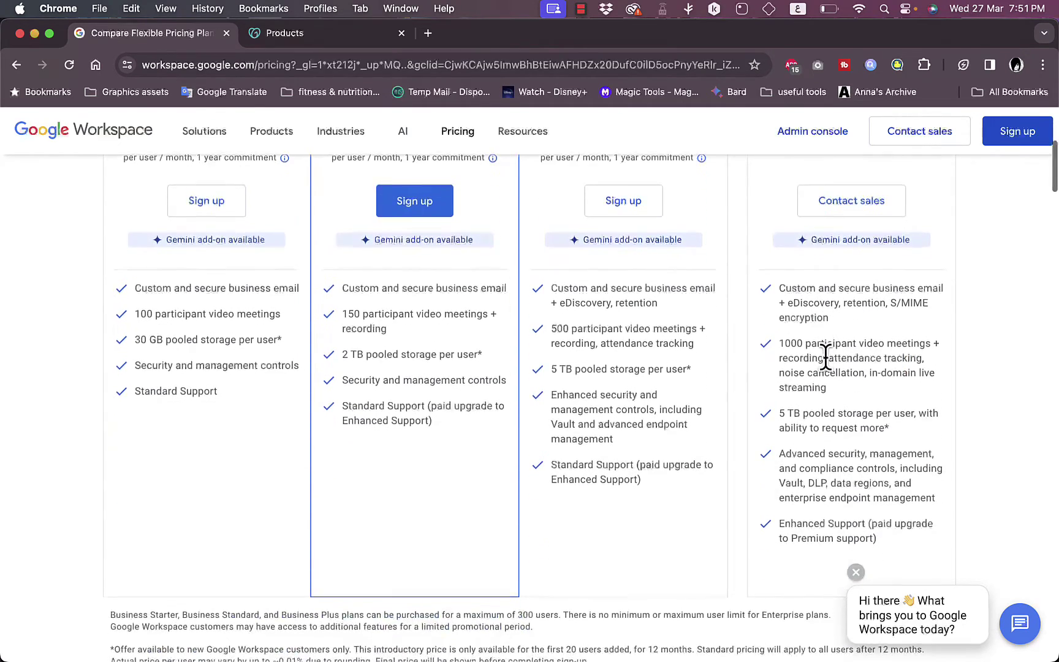
{"action": "scroll", "coordinate": [827, 358], "scroll_direction": "up", "scroll_amount": 6}
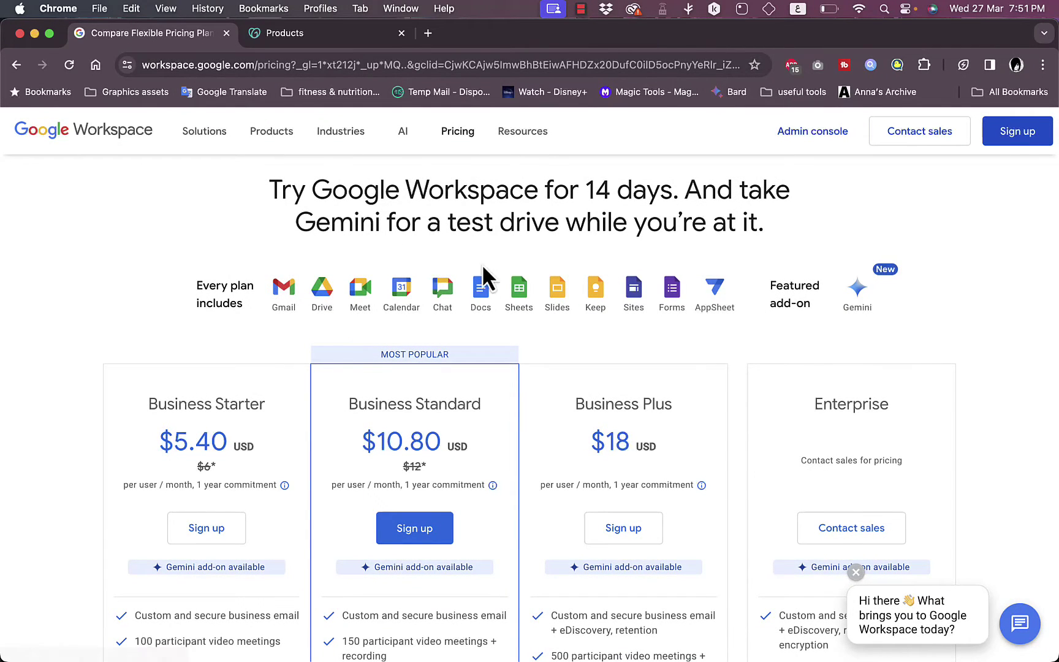
{"action": "left_click", "coordinate": [124, 133]}
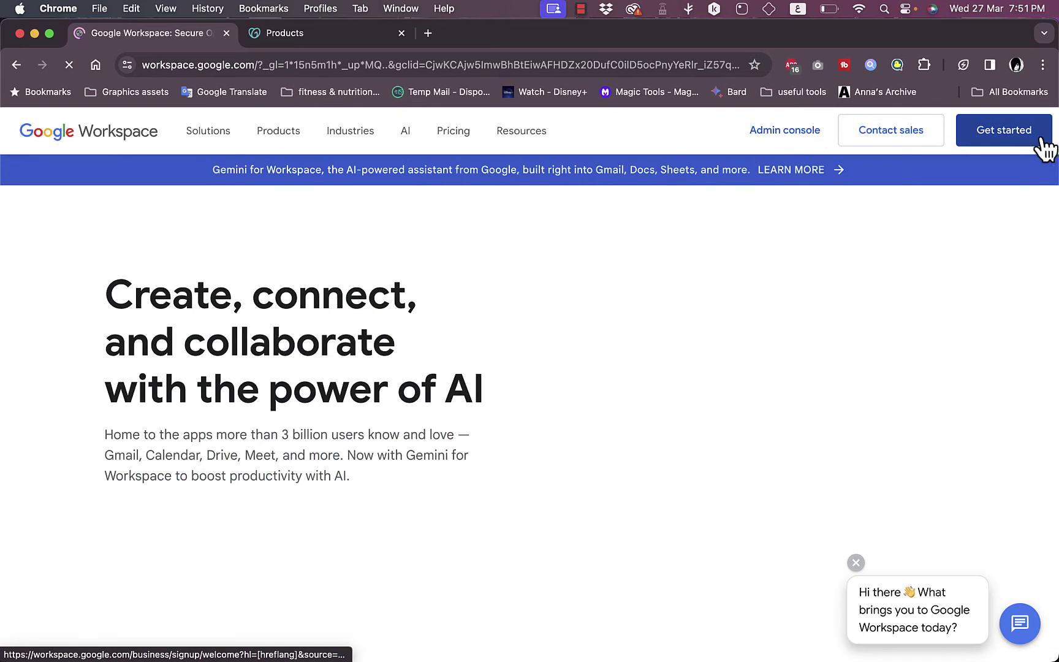
Step: Begin Workspace sign-up with business name 'howtosimple' and employee count 'Just you'
{"action": "left_click", "coordinate": [988, 142]}
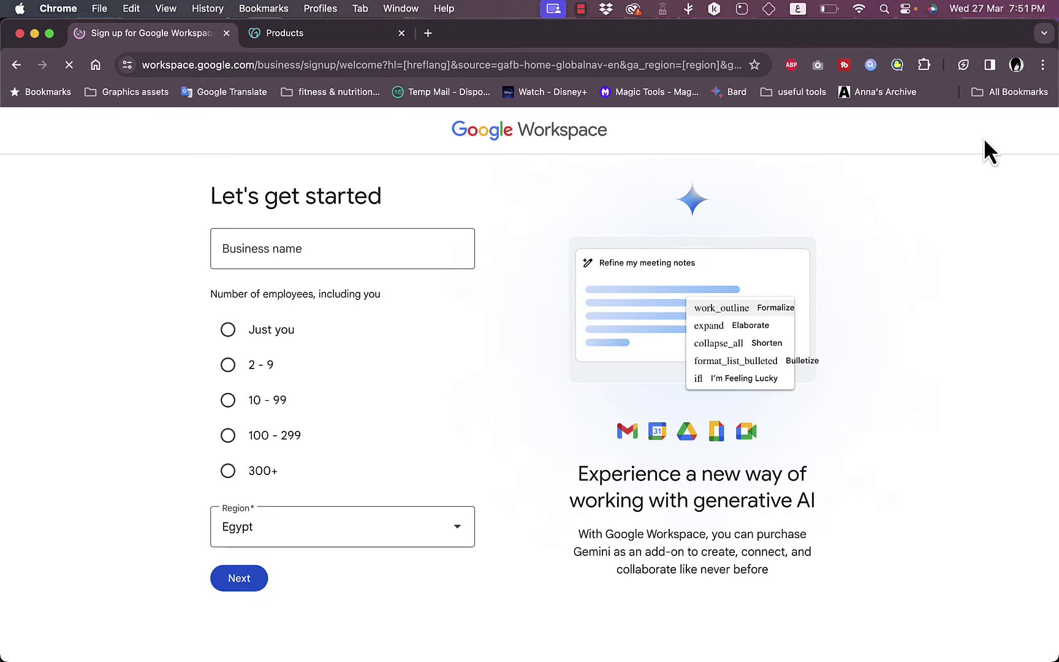
{"action": "left_click", "coordinate": [300, 244]}
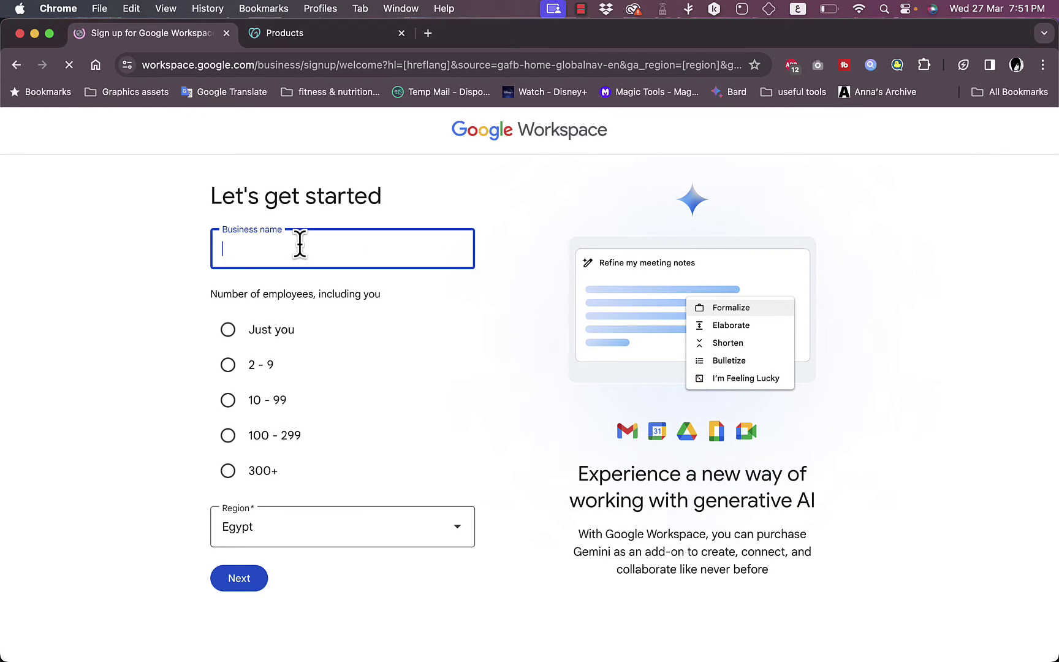
{"action": "type", "text": "اخف"}
{"action": "key", "text": "BackSpace"}
{"action": "key", "text": "BackSpace"}
{"action": "key", "text": "ctrl+space"}
{"action": "type", "text": "howtosimple"}
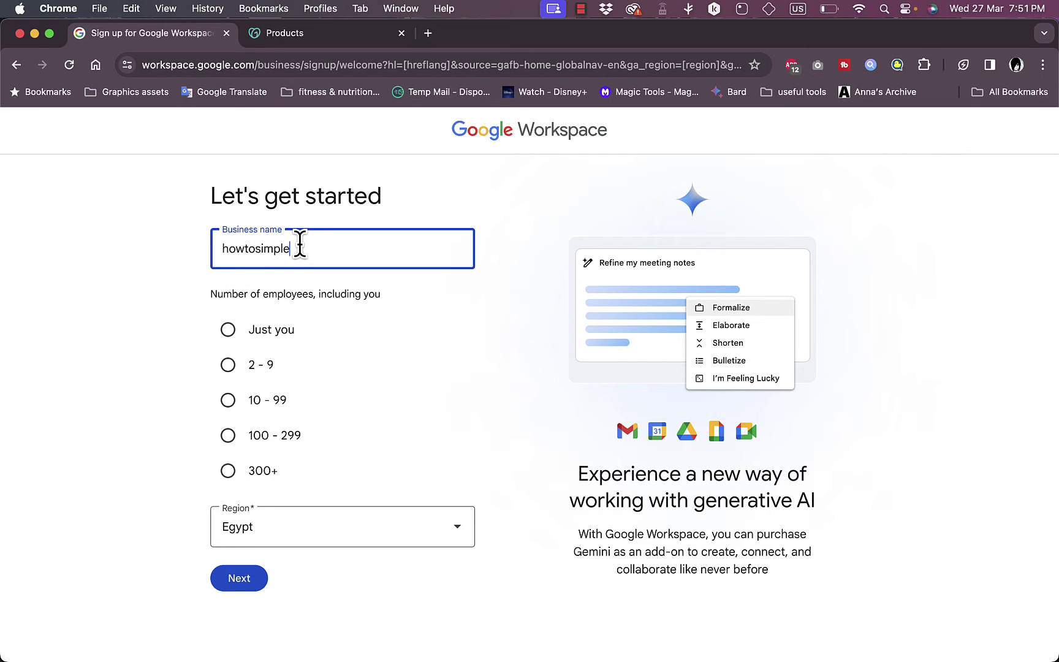
{"action": "left_click", "coordinate": [228, 330]}
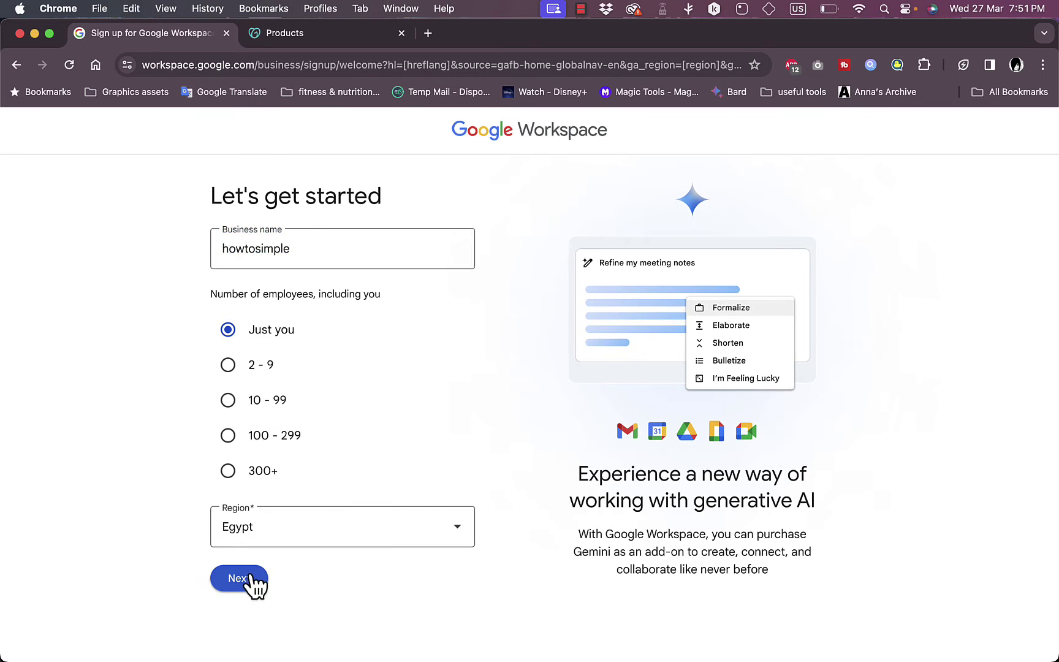
{"action": "left_click", "coordinate": [249, 580]}
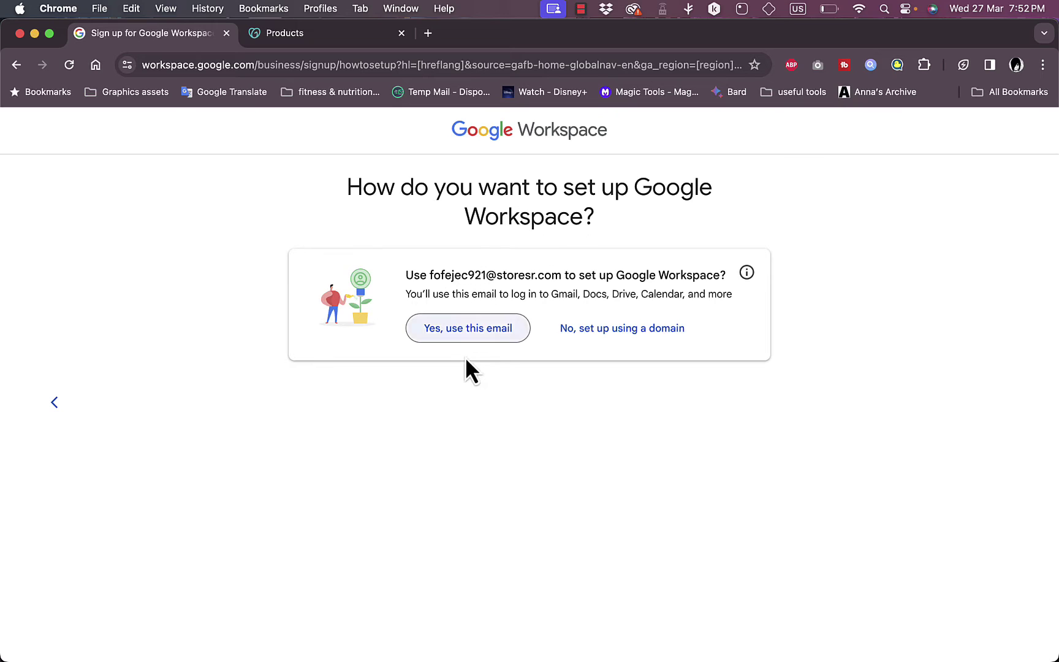
Step: Choose to set up with a domain the business already owns
{"action": "left_click", "coordinate": [626, 331]}
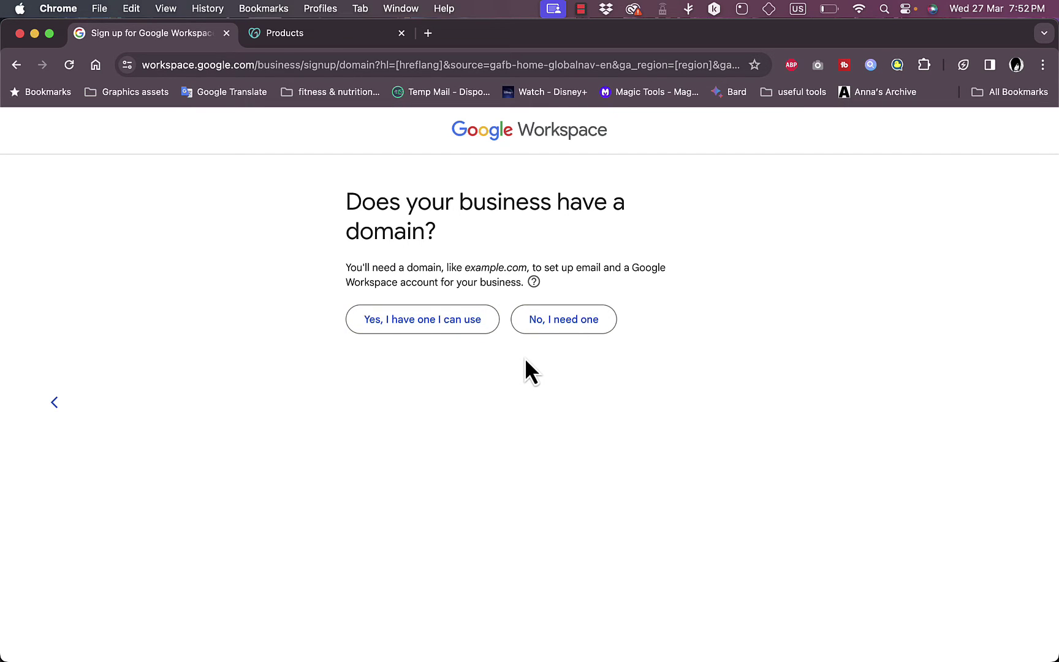
{"action": "left_click", "coordinate": [556, 325]}
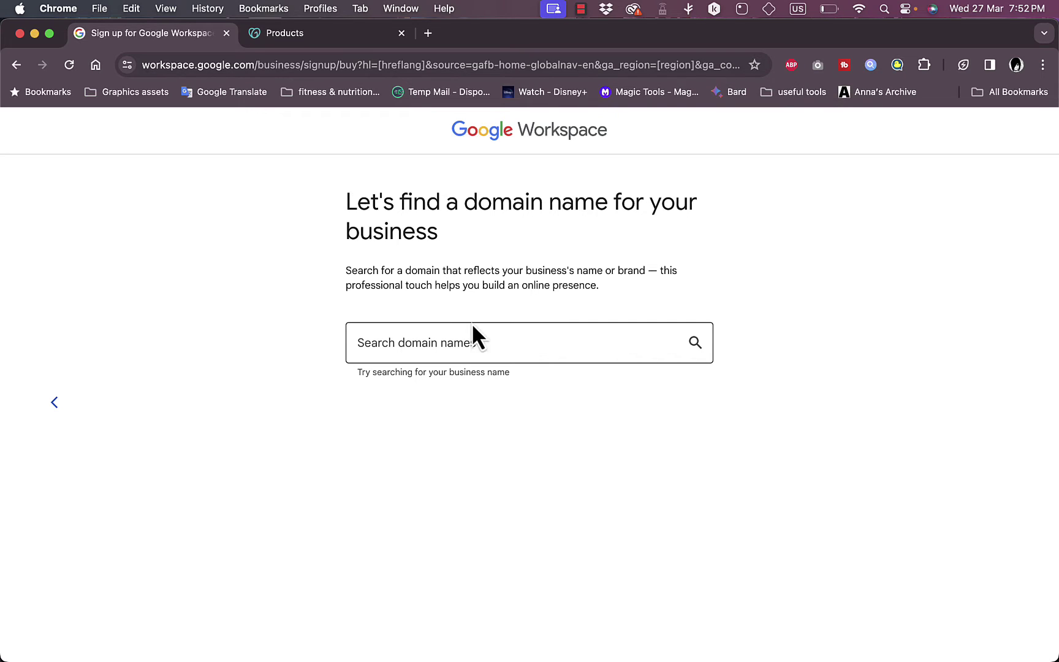
{"action": "left_click", "coordinate": [55, 403]}
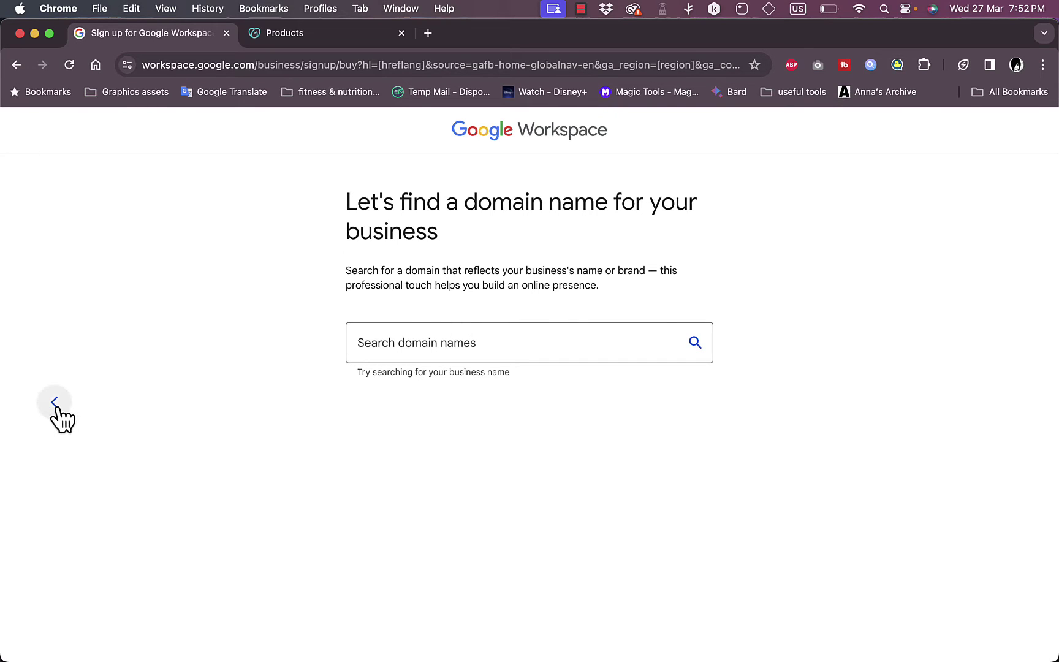
{"action": "left_click", "coordinate": [422, 321]}
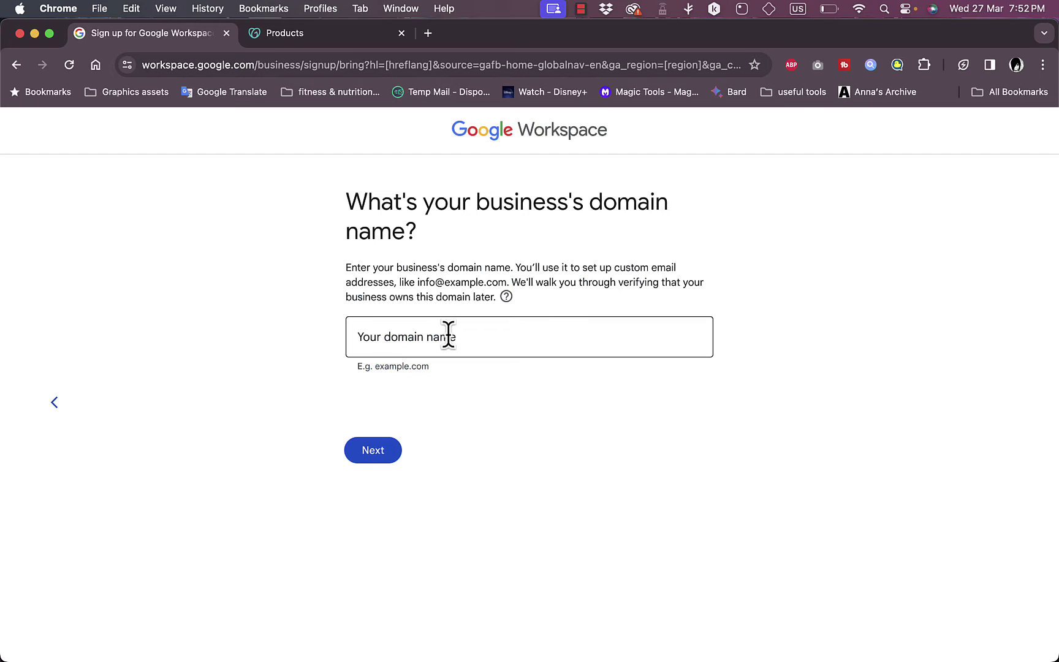
Step: Copy howtosimple.site from the GoDaddy products page and submit it as the domain
{"action": "left_click", "coordinate": [319, 28]}
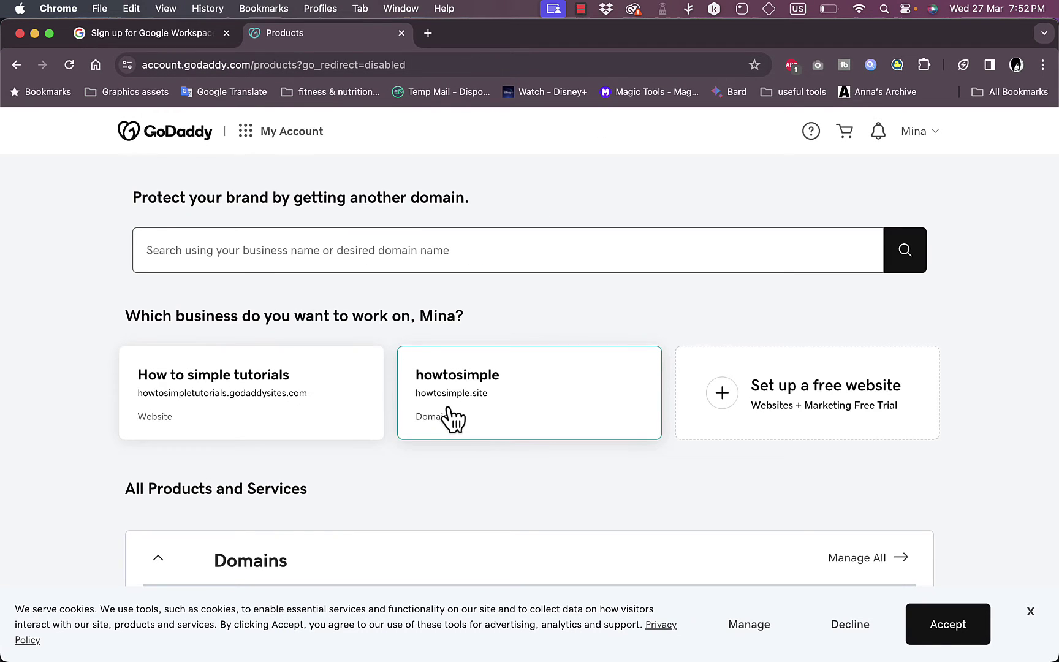
{"action": "scroll", "coordinate": [454, 420], "scroll_direction": "down", "scroll_amount": 3}
{"action": "left_click_drag", "start_coordinate": [307, 430], "coordinate": [213, 427]}
{"action": "key", "text": "super+c"}
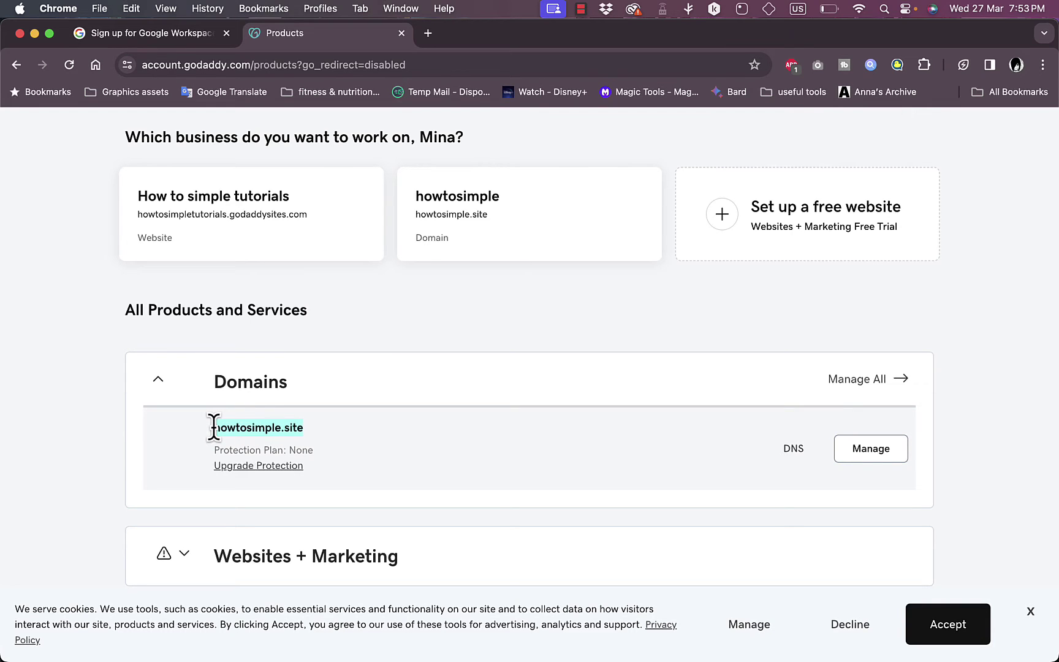
{"action": "left_click", "coordinate": [158, 33]}
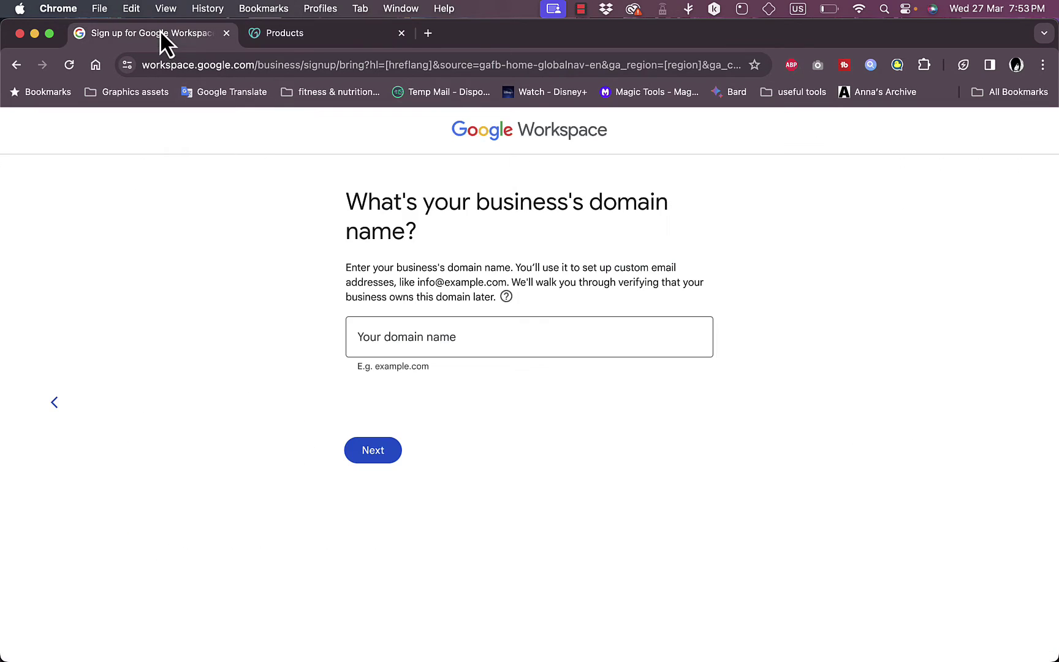
{"action": "left_click", "coordinate": [488, 336]}
{"action": "key", "text": "super+v"}
{"action": "left_click", "coordinate": [392, 451]}
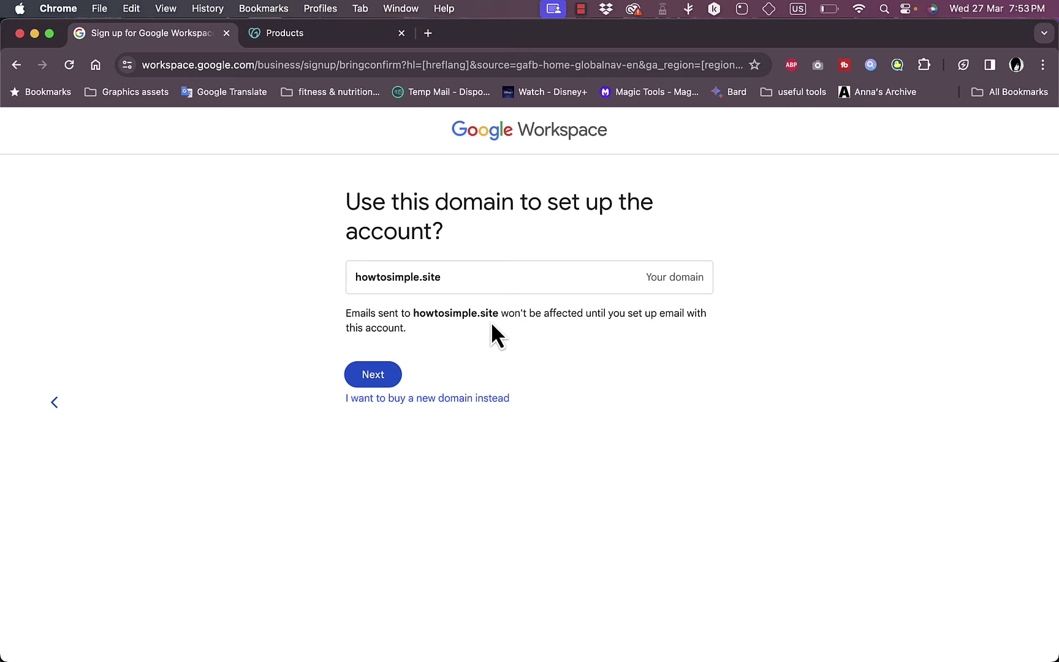
Step: Confirm howtosimple.site, then enter the sign-in username and a strong password
{"action": "left_click", "coordinate": [383, 379]}
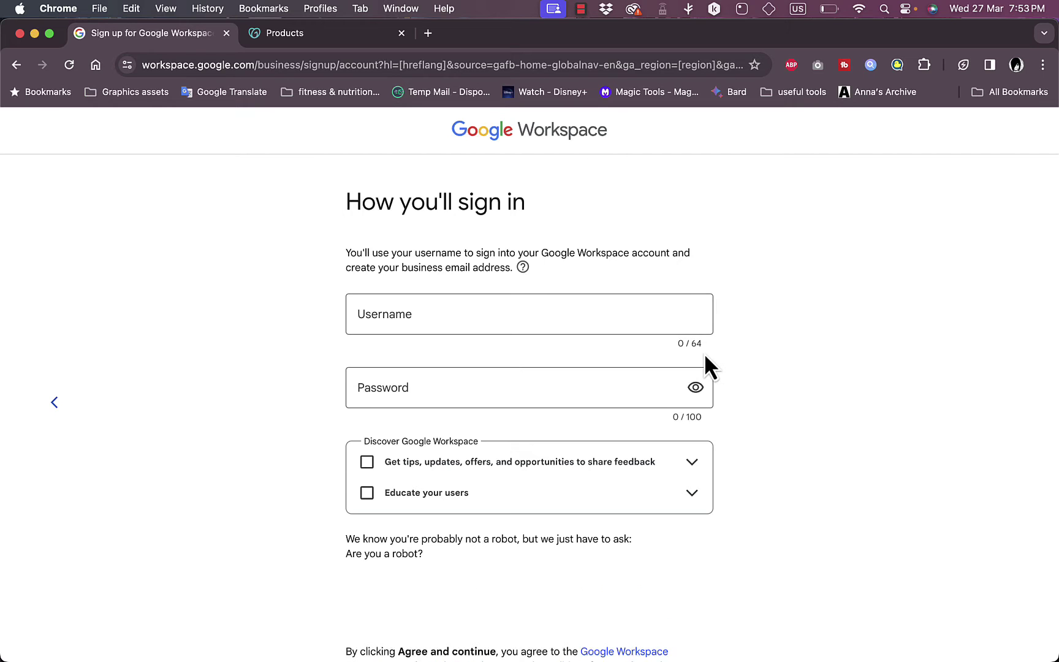
{"action": "scroll", "coordinate": [704, 362], "scroll_direction": "down", "scroll_amount": 3}
{"action": "scroll", "coordinate": [707, 361], "scroll_direction": "up", "scroll_amount": 3}
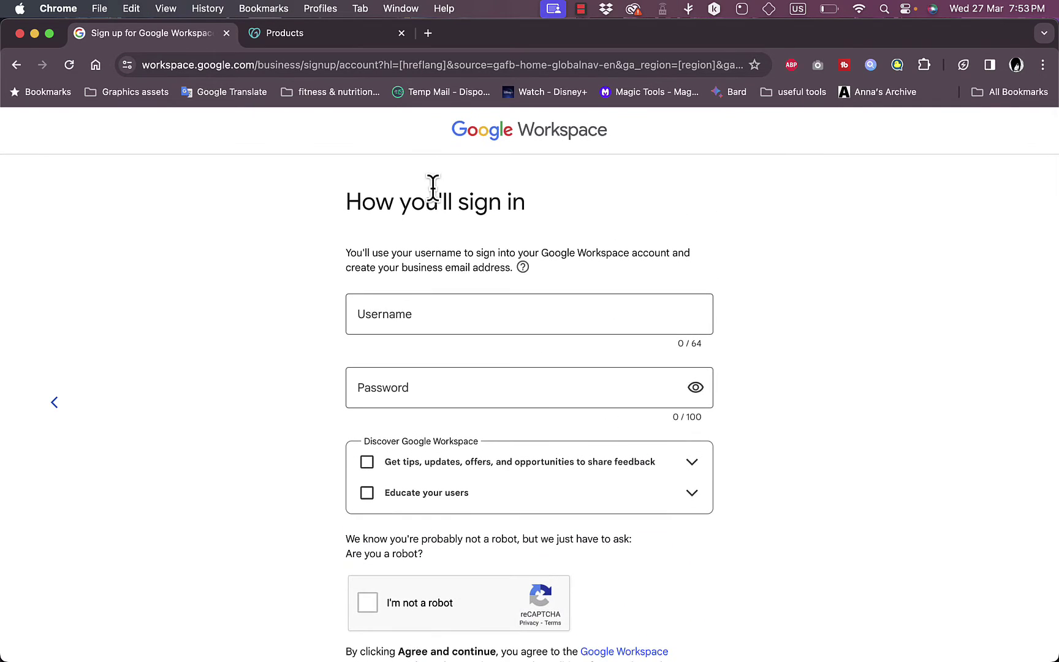
{"action": "left_click", "coordinate": [504, 317]}
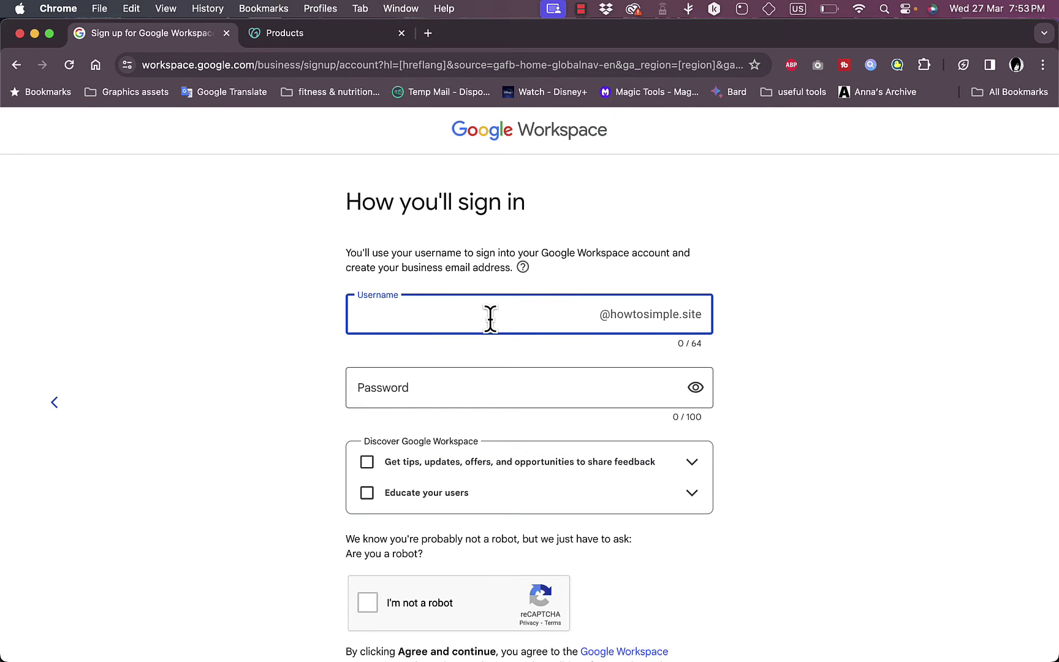
{"action": "left_click", "coordinate": [458, 385]}
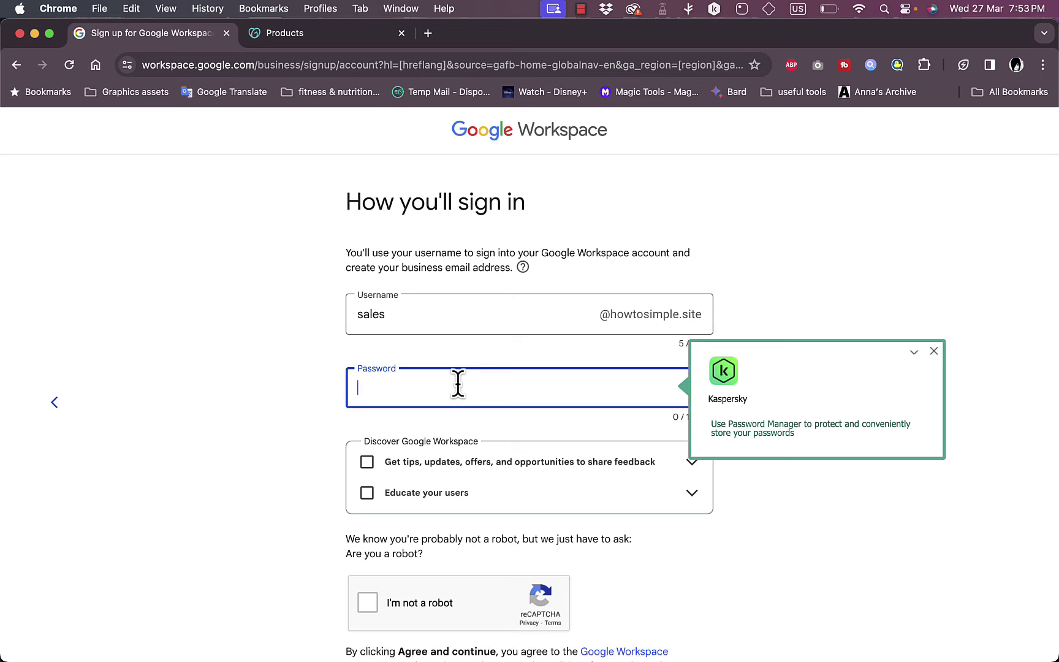
{"action": "type", "text": "••"}
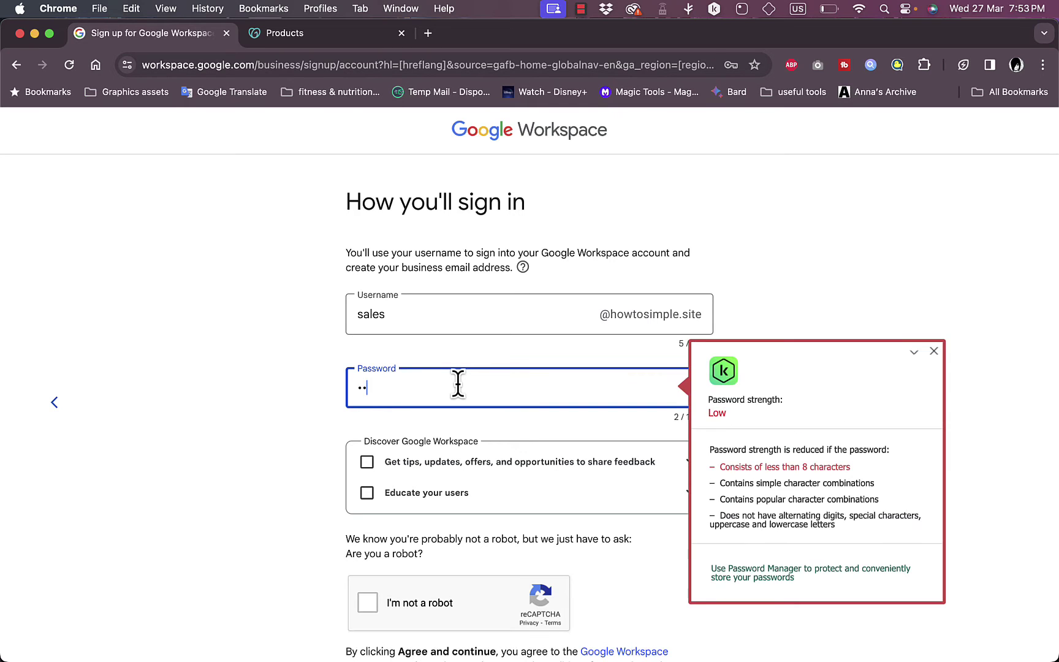
{"action": "type", "text": "••••••••••••"}
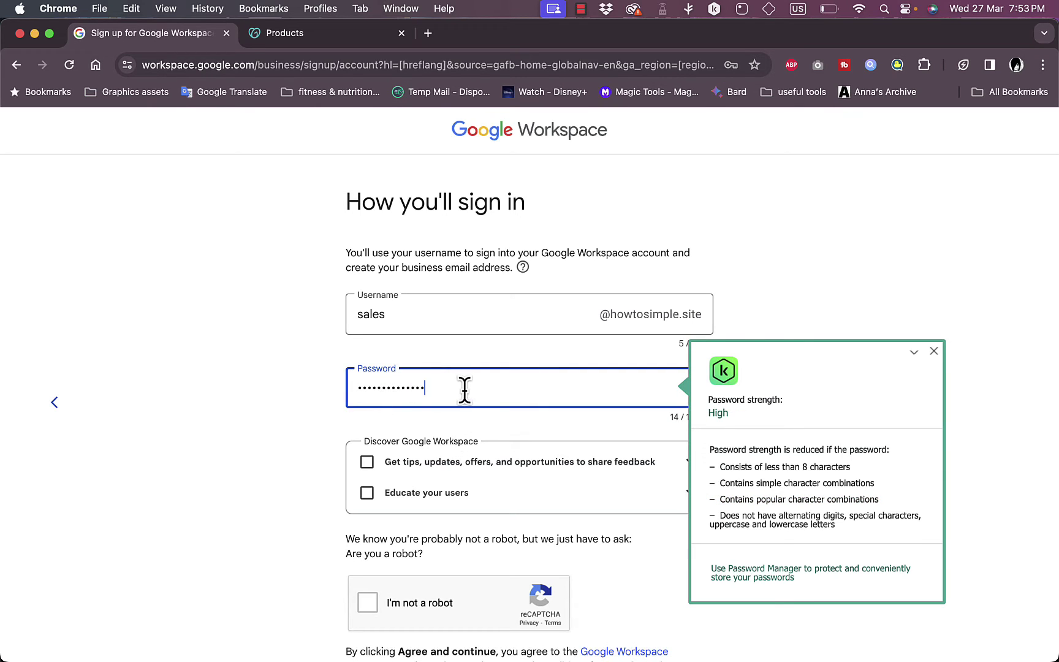
Step: Pass the not-a-robot check, agree and continue, and decline saving the password
{"action": "left_click", "coordinate": [935, 355]}
{"action": "scroll", "coordinate": [307, 433], "scroll_direction": "down", "scroll_amount": 3}
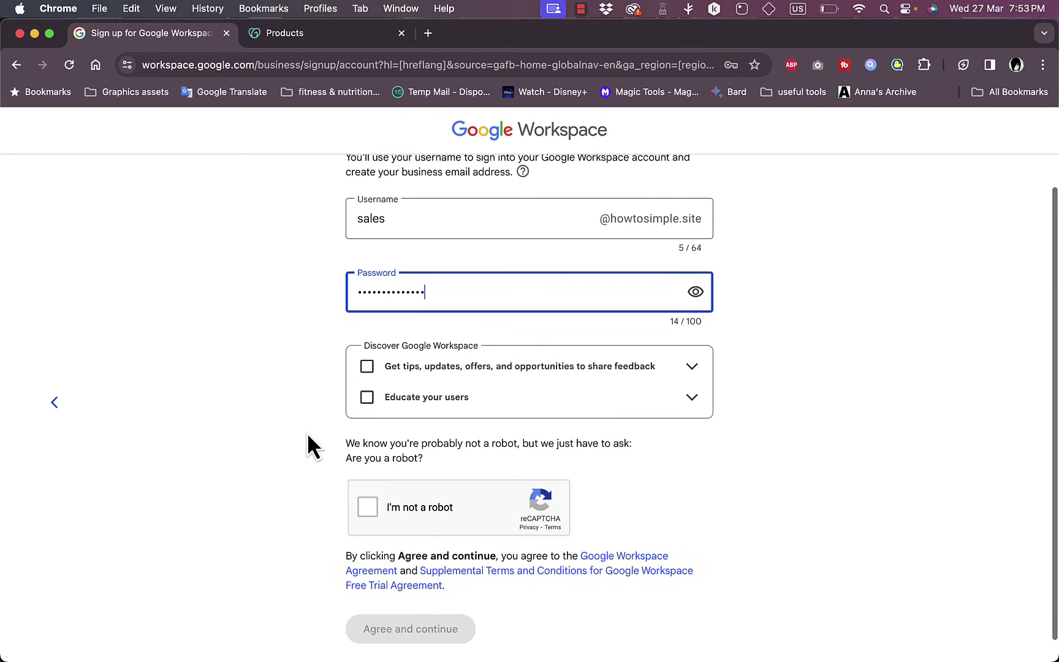
{"action": "left_click", "coordinate": [370, 505]}
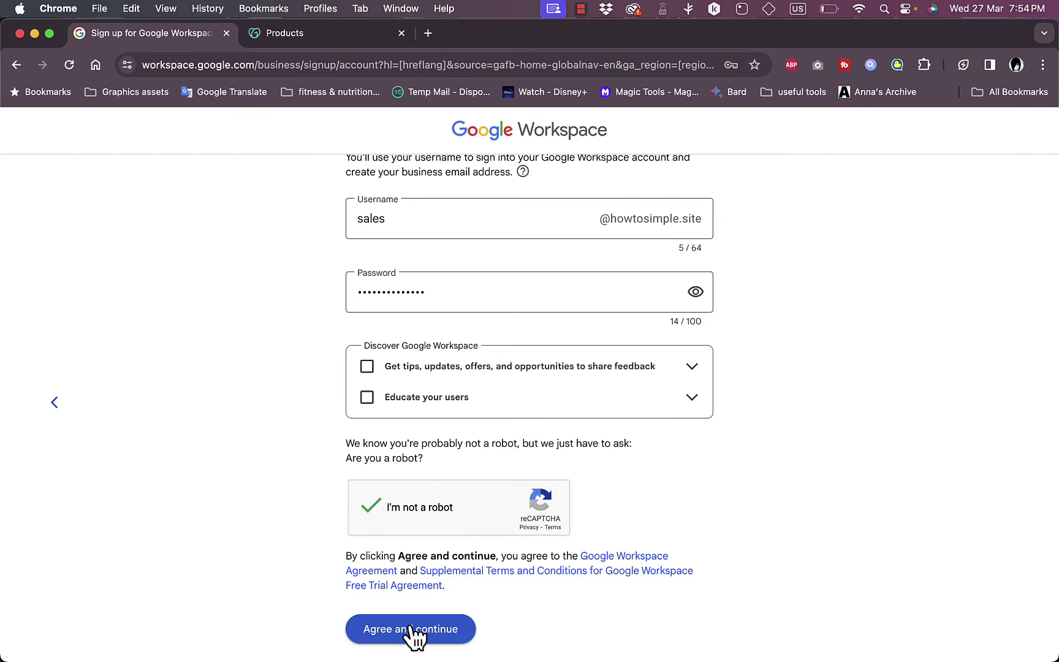
{"action": "left_click", "coordinate": [411, 631]}
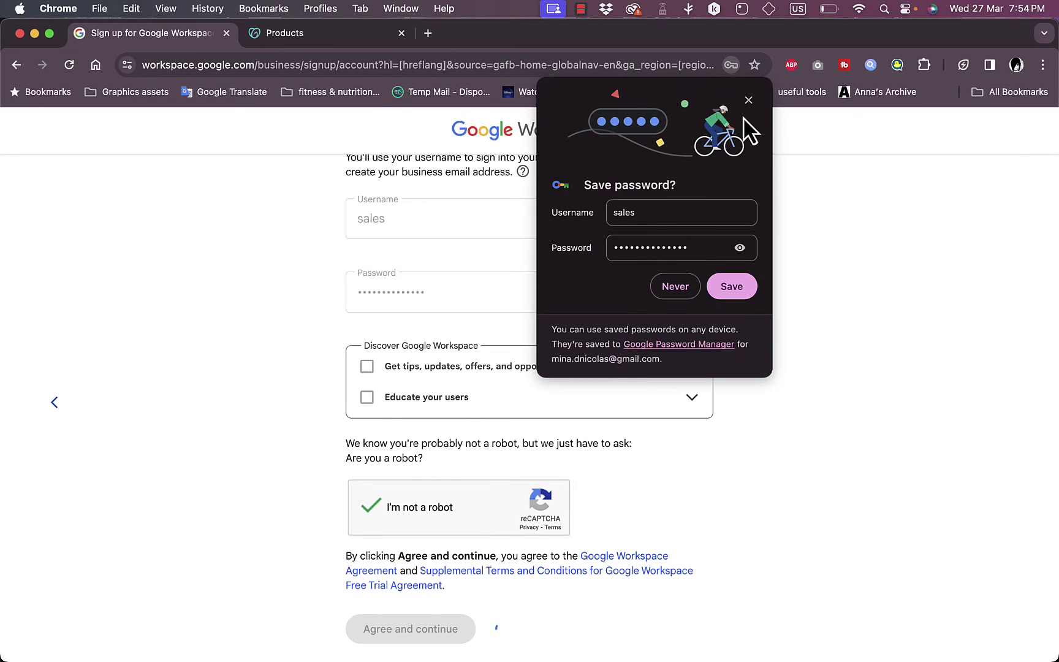
{"action": "left_click", "coordinate": [747, 101]}
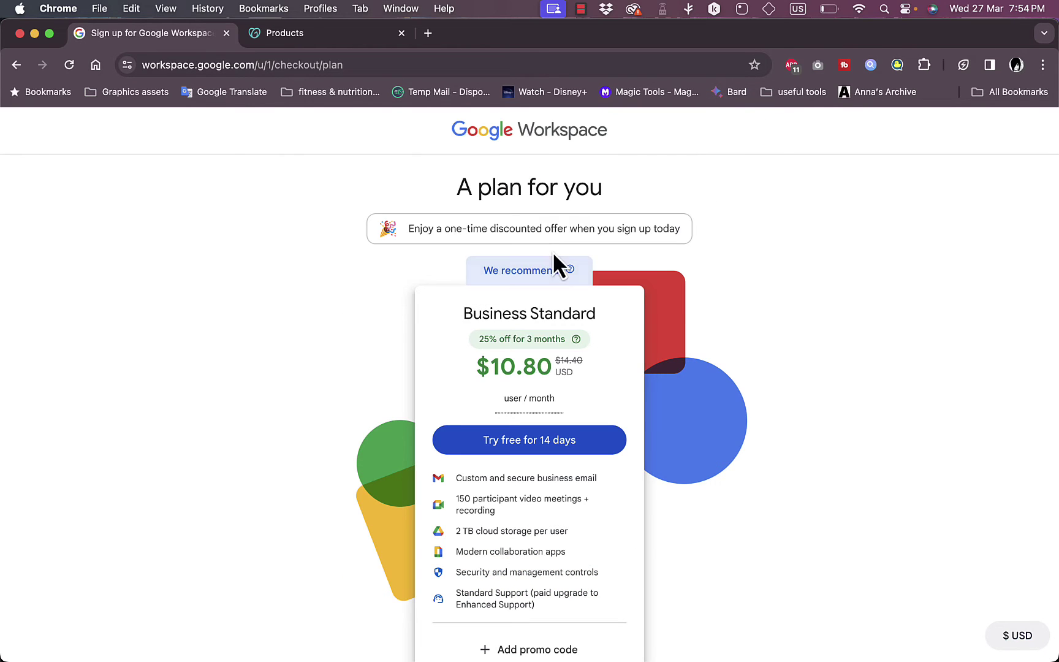
Step: Compare the offered plans and start the Business Standard 14-day free trial
{"action": "scroll", "coordinate": [642, 264], "scroll_direction": "down", "scroll_amount": 1}
{"action": "scroll", "coordinate": [642, 261], "scroll_direction": "down", "scroll_amount": 3}
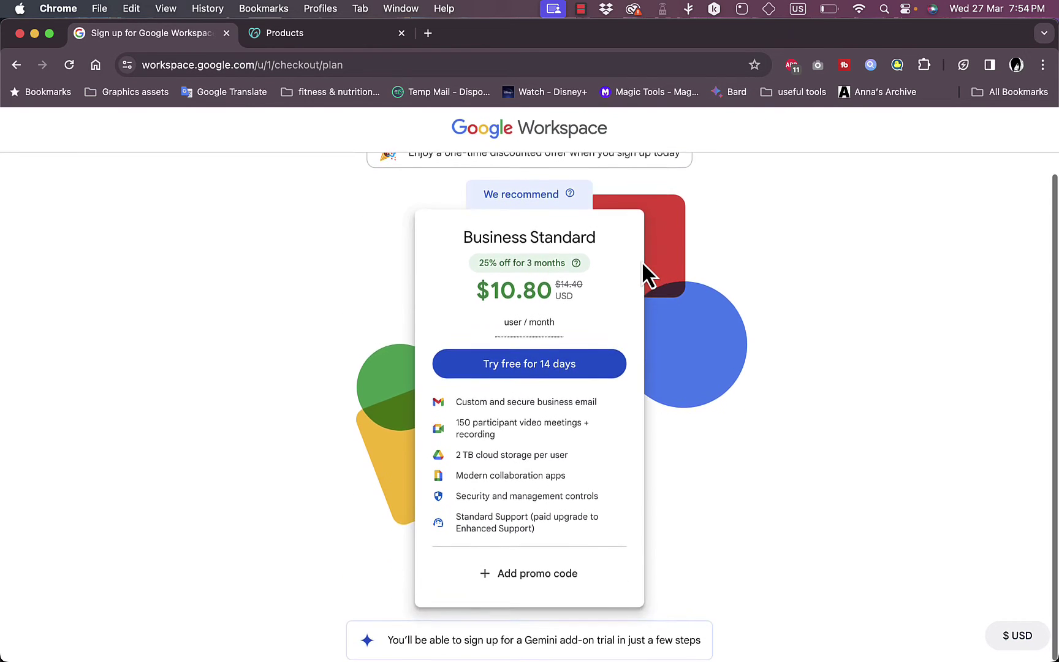
{"action": "scroll", "coordinate": [642, 262], "scroll_direction": "up", "scroll_amount": 3}
{"action": "scroll", "coordinate": [613, 294], "scroll_direction": "down", "scroll_amount": 1}
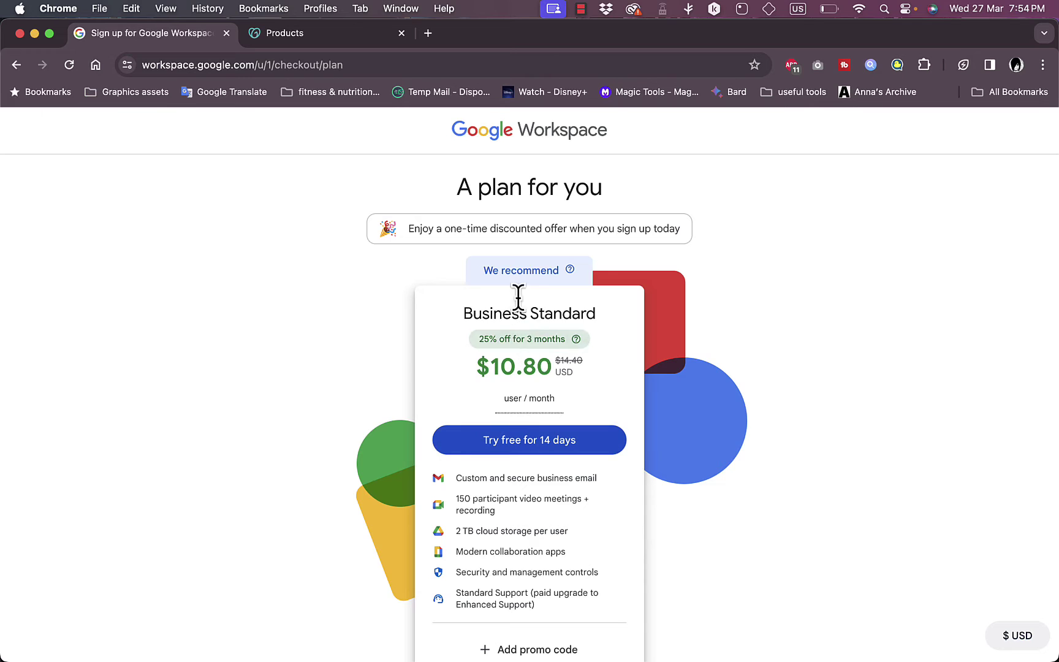
{"action": "scroll", "coordinate": [526, 442], "scroll_direction": "down", "scroll_amount": 3}
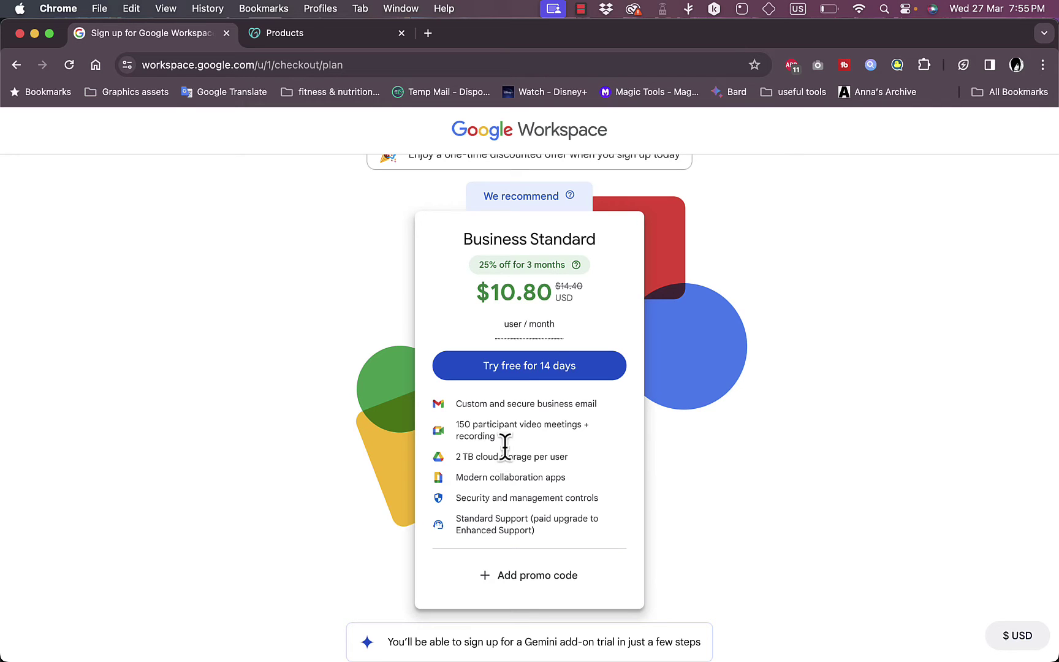
{"action": "left_click", "coordinate": [525, 369]}
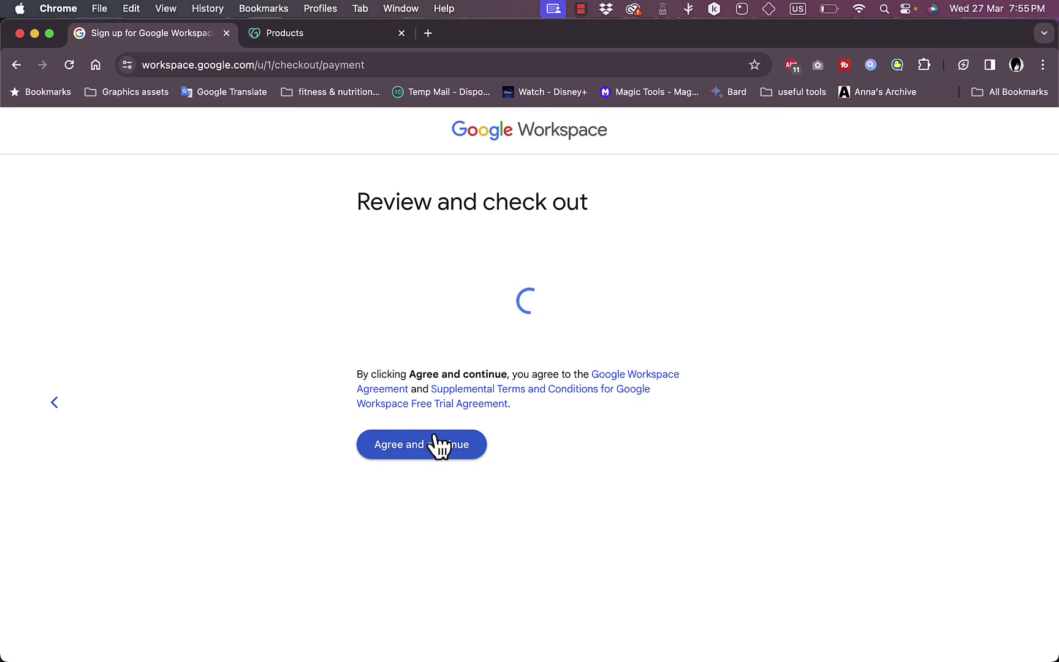
Step: Agree to the Business Standard trial terms and proceed to the Gemini Business add-on offer
{"action": "left_click", "coordinate": [426, 454]}
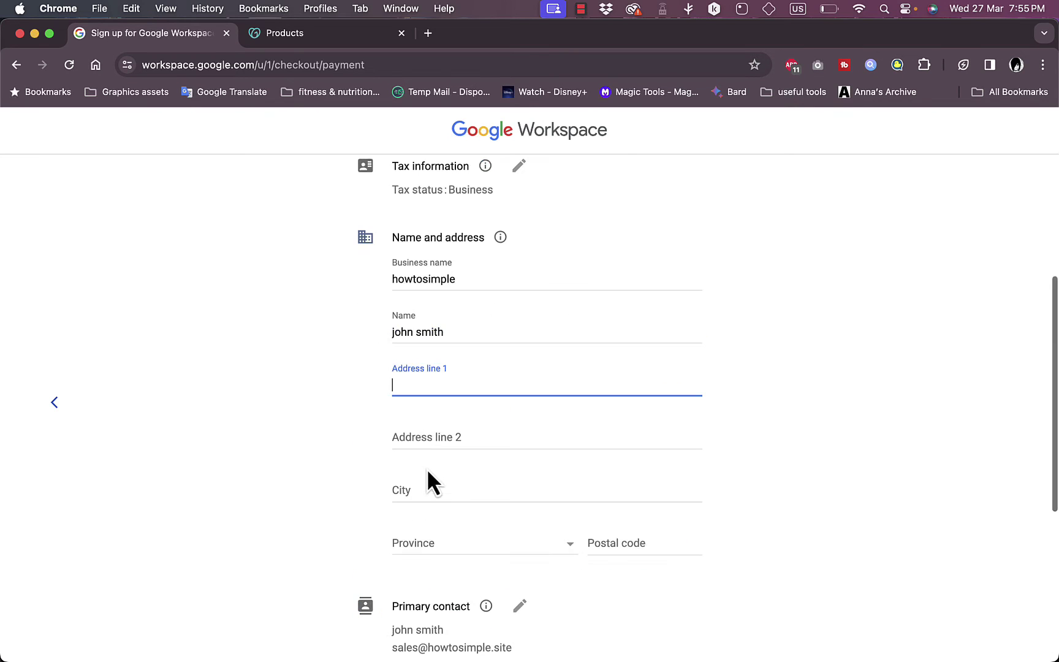
{"action": "scroll", "coordinate": [517, 285], "scroll_direction": "up", "scroll_amount": 2}
{"action": "scroll", "coordinate": [517, 285], "scroll_direction": "up", "scroll_amount": 5}
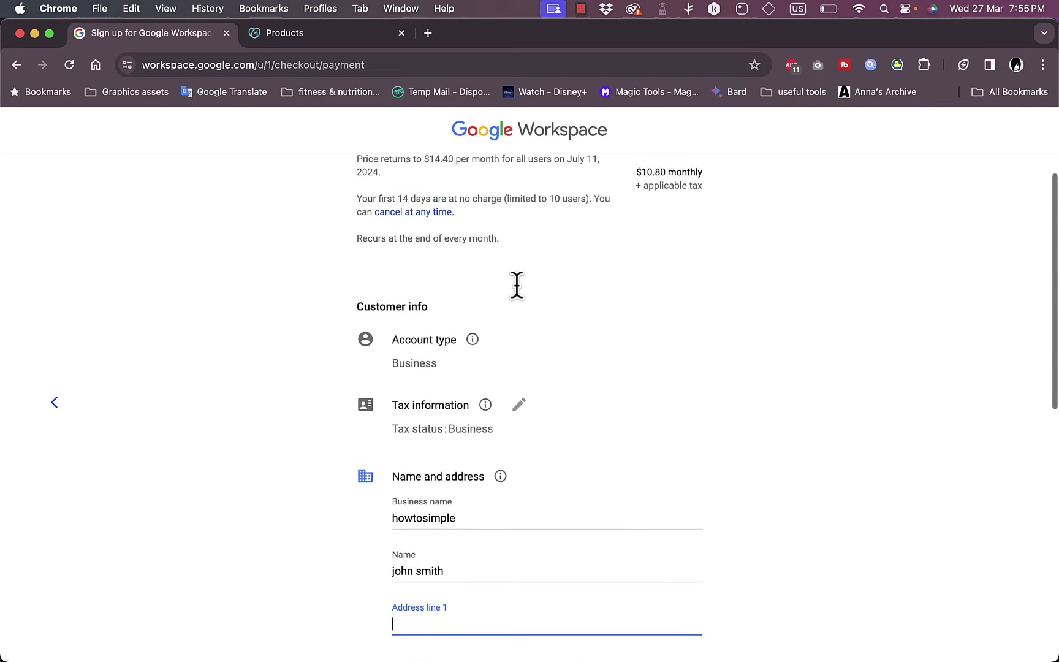
{"action": "scroll", "coordinate": [517, 285], "scroll_direction": "down", "scroll_amount": 1}
{"action": "scroll", "coordinate": [516, 285], "scroll_direction": "down", "scroll_amount": 5}
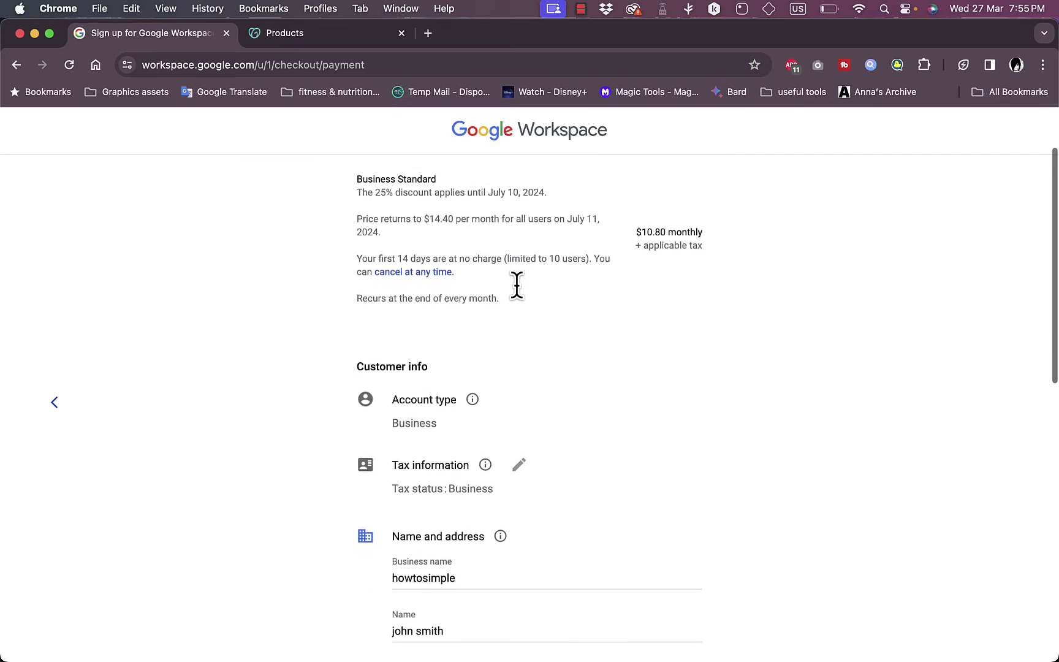
{"action": "scroll", "coordinate": [518, 291], "scroll_direction": "down", "scroll_amount": 10}
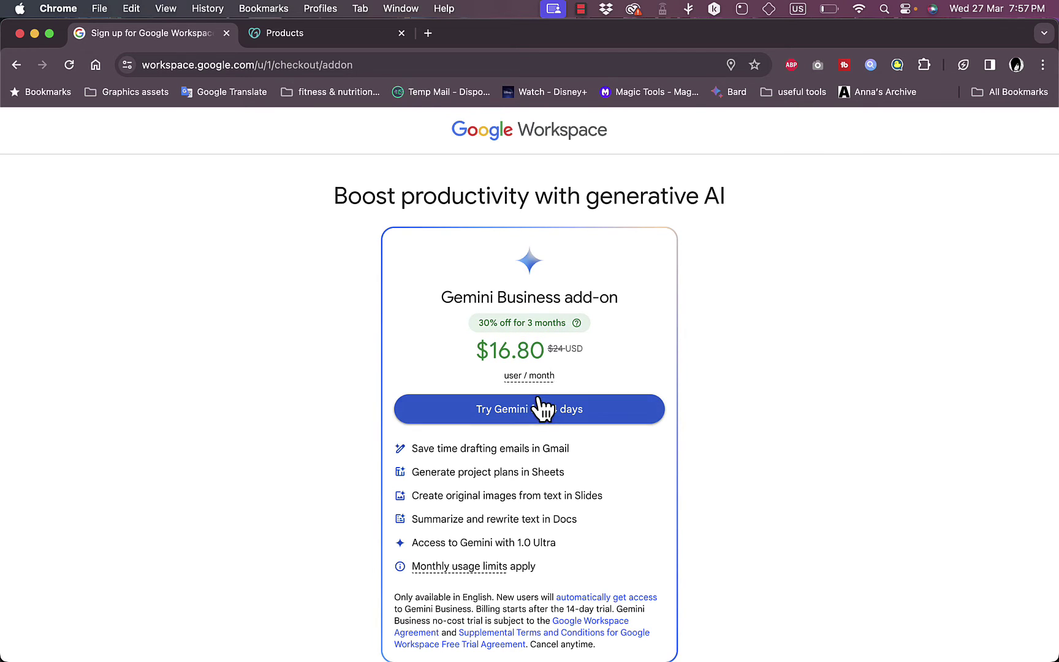
Step: Skip the Gemini add-on, acknowledge the new-account terms, and move past the Admin Console welcome
{"action": "scroll", "coordinate": [543, 417], "scroll_direction": "down", "scroll_amount": 2}
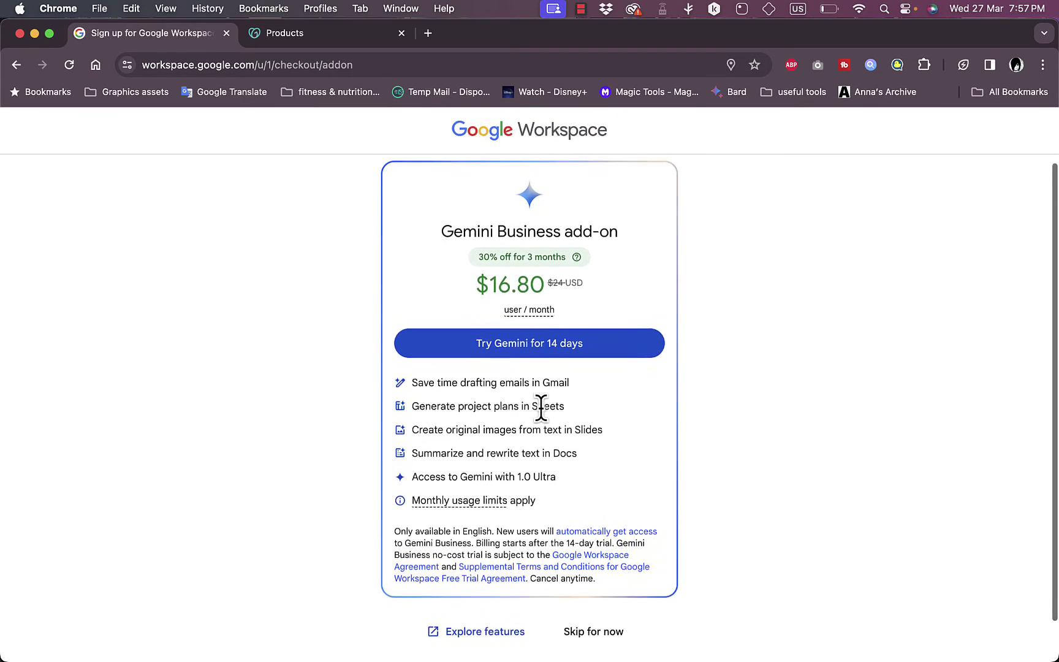
{"action": "left_click", "coordinate": [599, 650]}
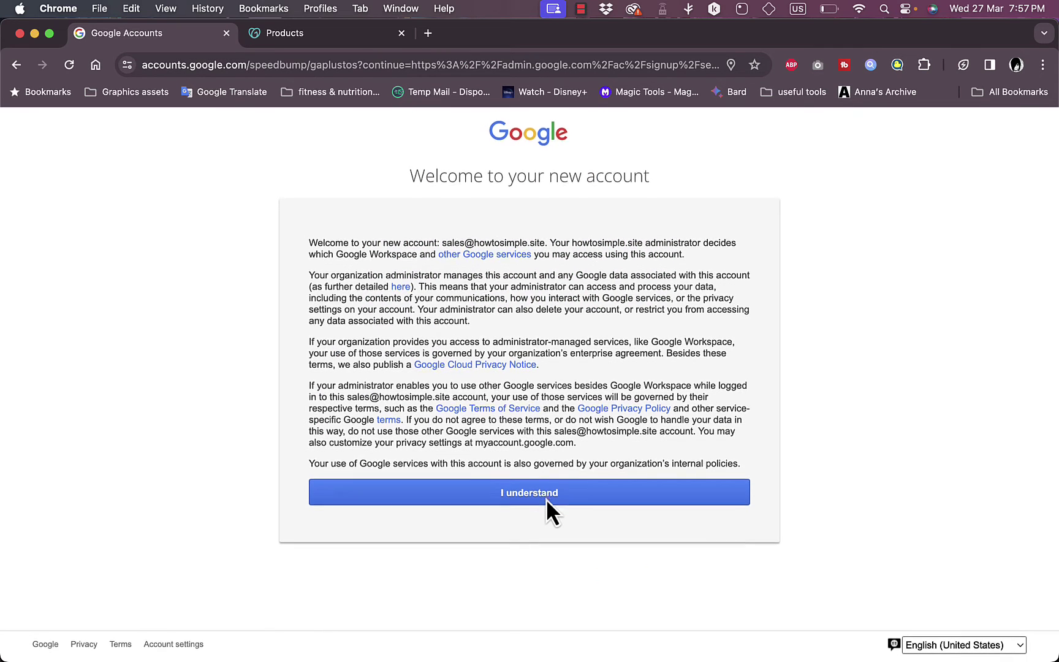
{"action": "left_click", "coordinate": [546, 499]}
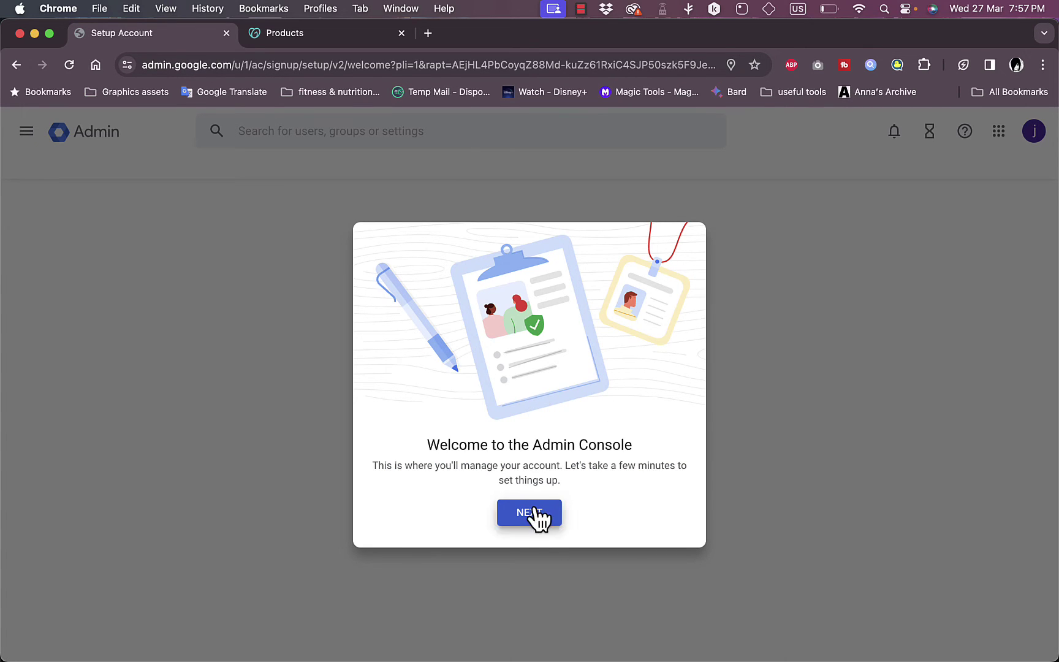
{"action": "left_click", "coordinate": [534, 508]}
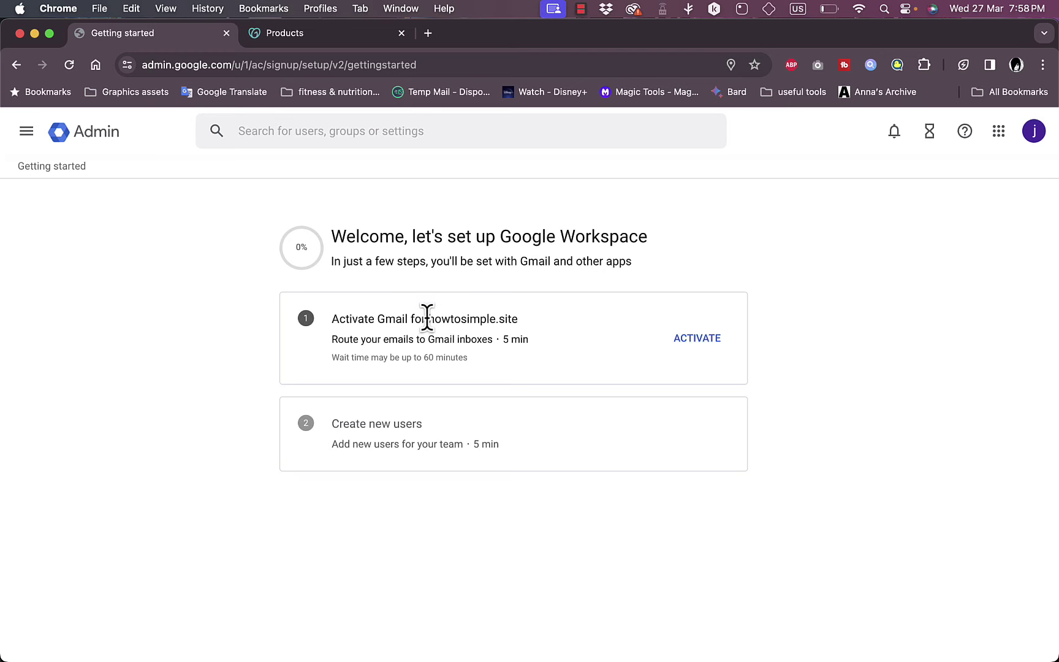
Step: Start Gmail activation for howtosimple.site and switch to the GoDaddy products page
{"action": "left_click", "coordinate": [695, 345]}
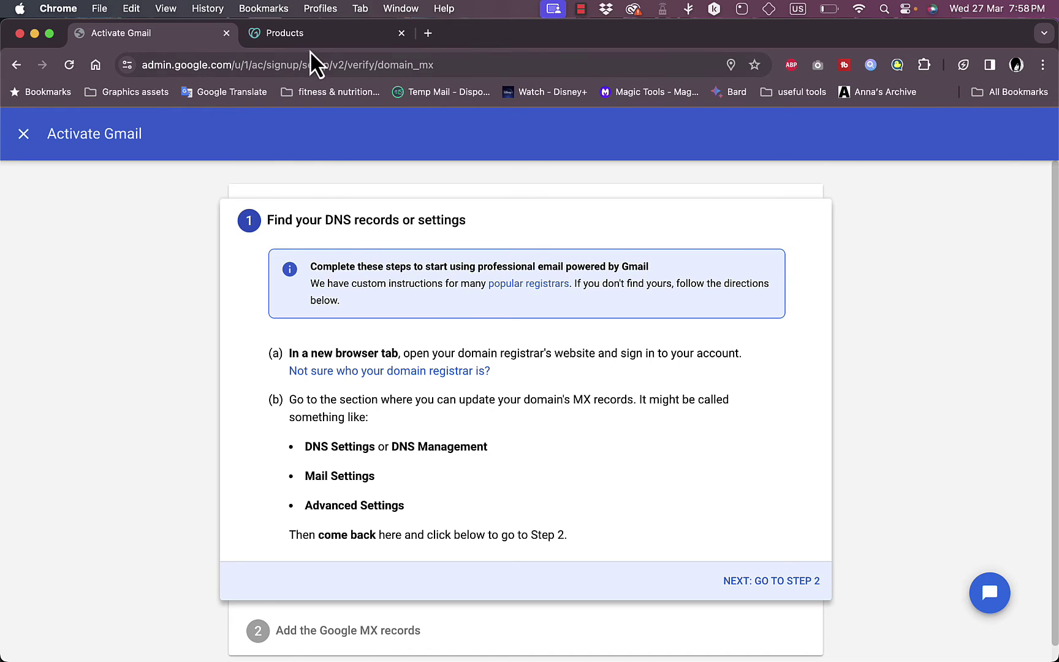
{"action": "left_click", "coordinate": [322, 38]}
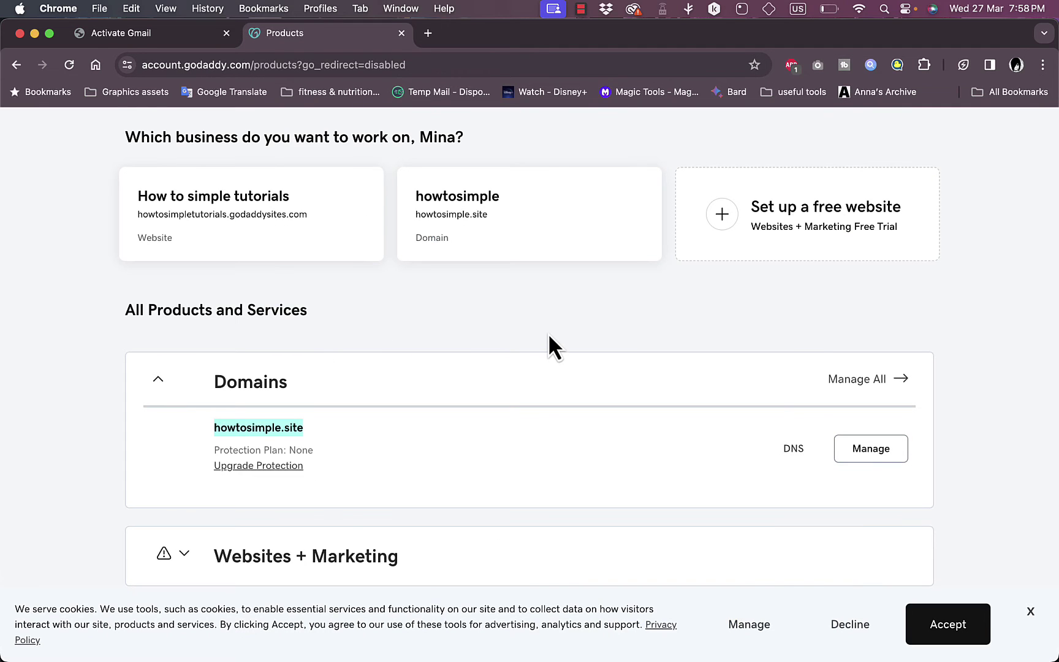
Step: Open GoDaddy DNS management for howtosimple.site via My Products, then return to Google's MX instructions
{"action": "scroll", "coordinate": [548, 333], "scroll_direction": "up", "scroll_amount": 3}
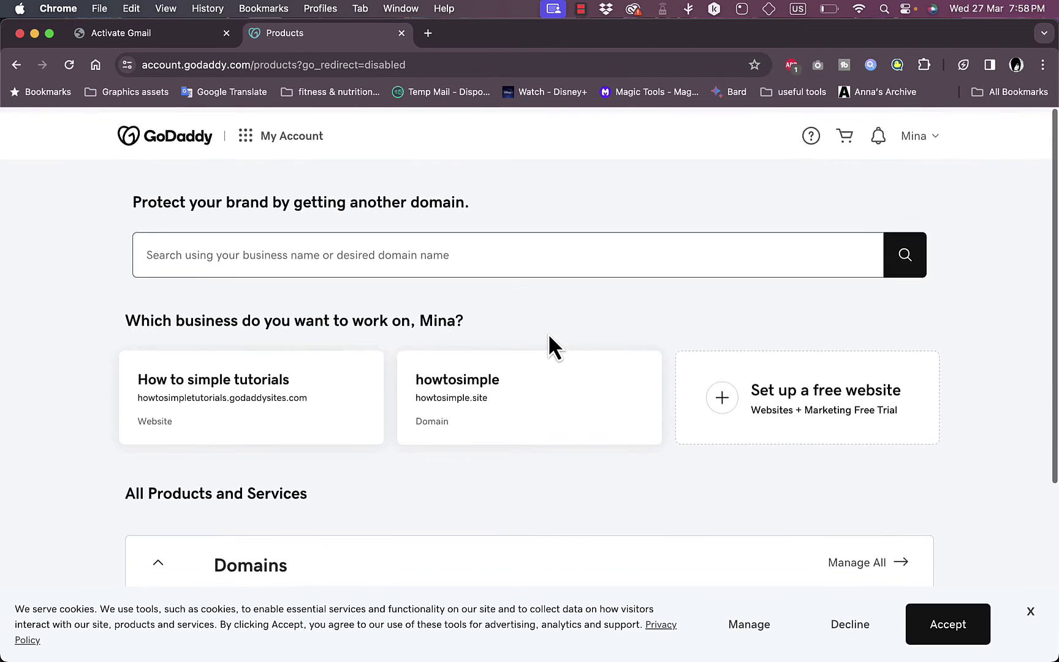
{"action": "left_click", "coordinate": [918, 142]}
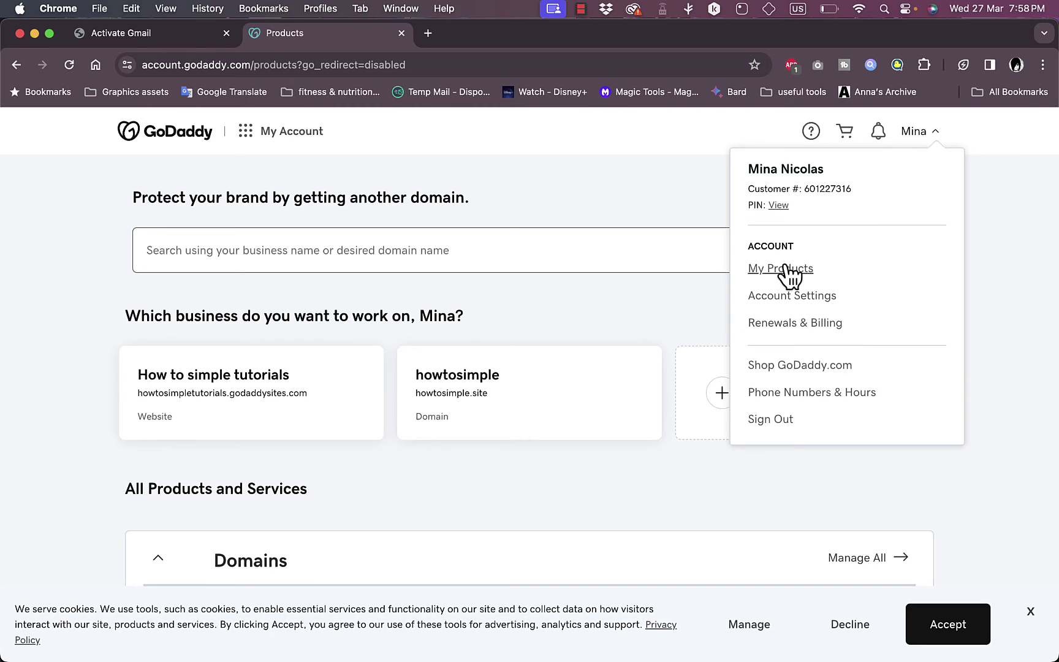
{"action": "left_click", "coordinate": [581, 499]}
{"action": "left_click", "coordinate": [910, 132]}
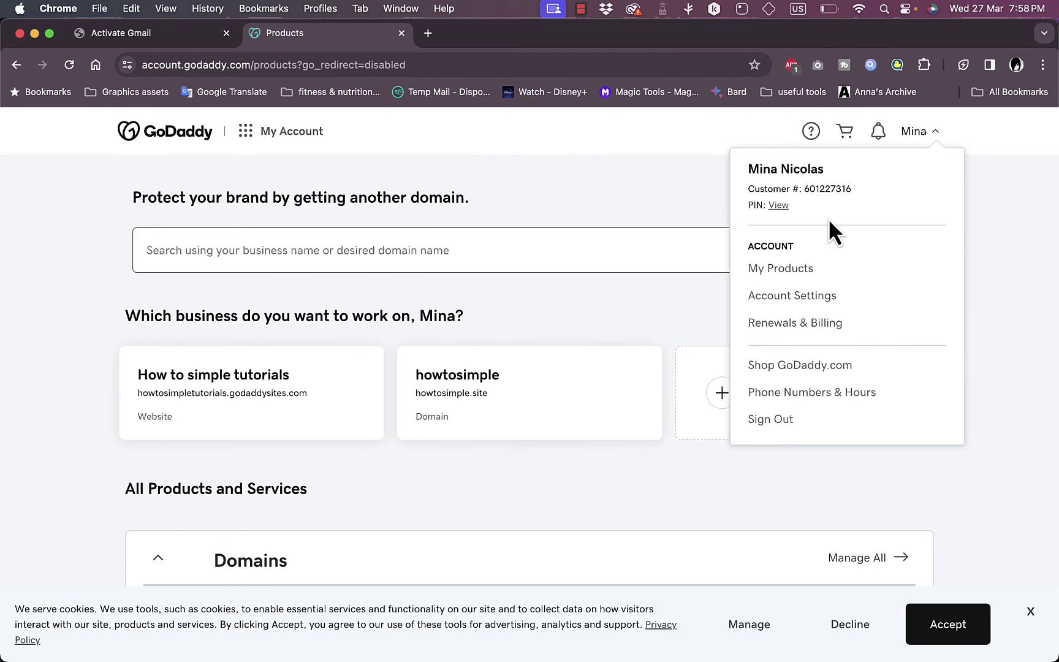
{"action": "left_click", "coordinate": [781, 270]}
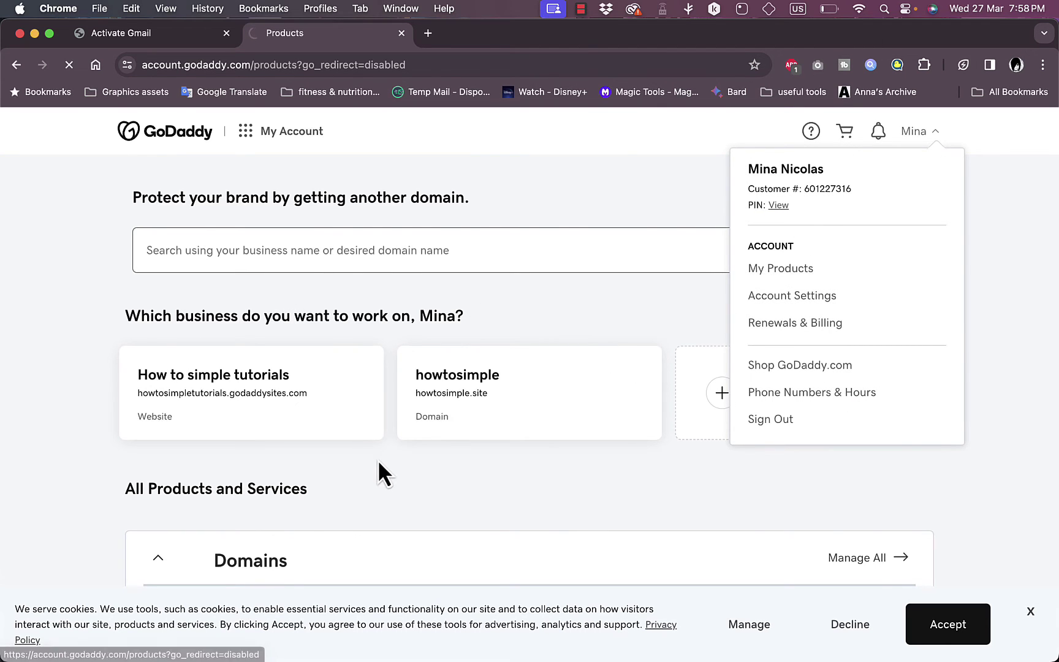
{"action": "scroll", "coordinate": [380, 490], "scroll_direction": "down", "scroll_amount": 3}
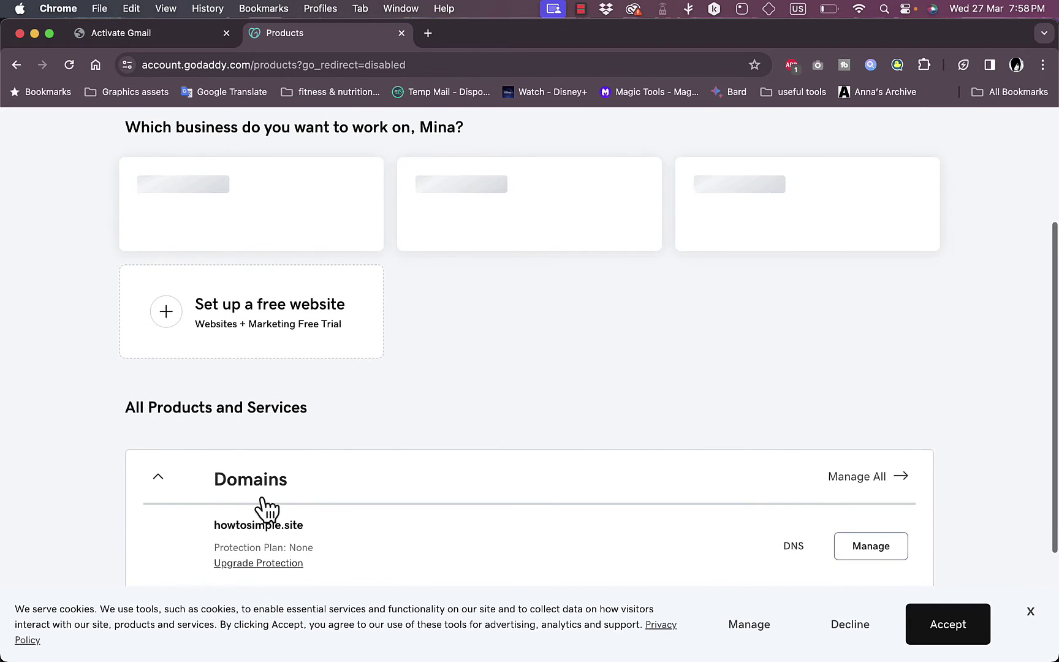
{"action": "scroll", "coordinate": [392, 490], "scroll_direction": "down", "scroll_amount": 1}
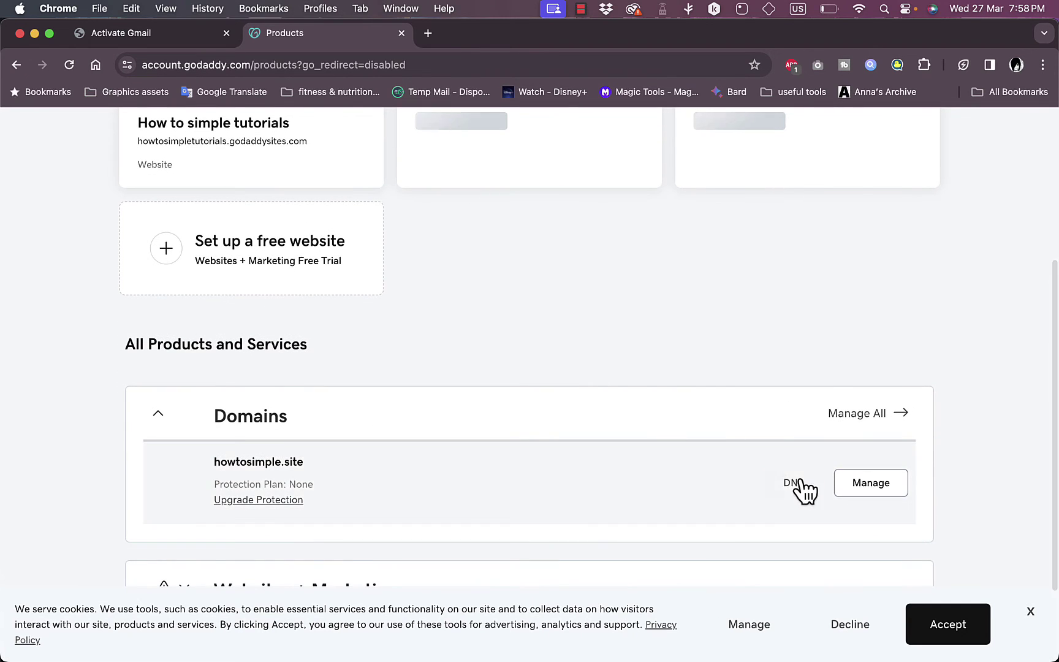
{"action": "left_click", "coordinate": [795, 382]}
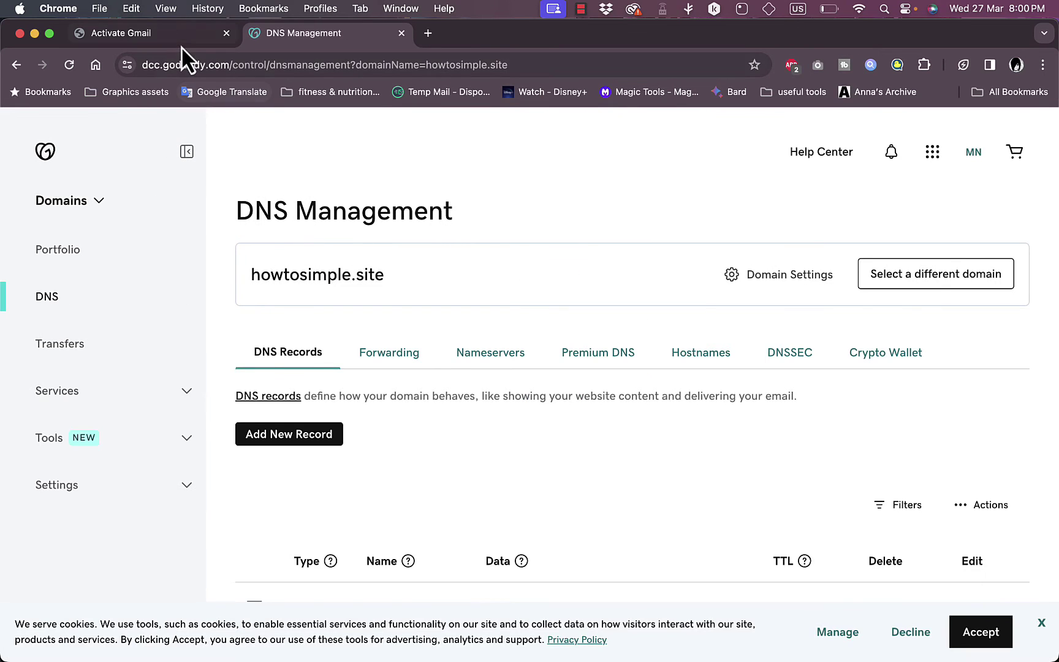
{"action": "left_click", "coordinate": [180, 43]}
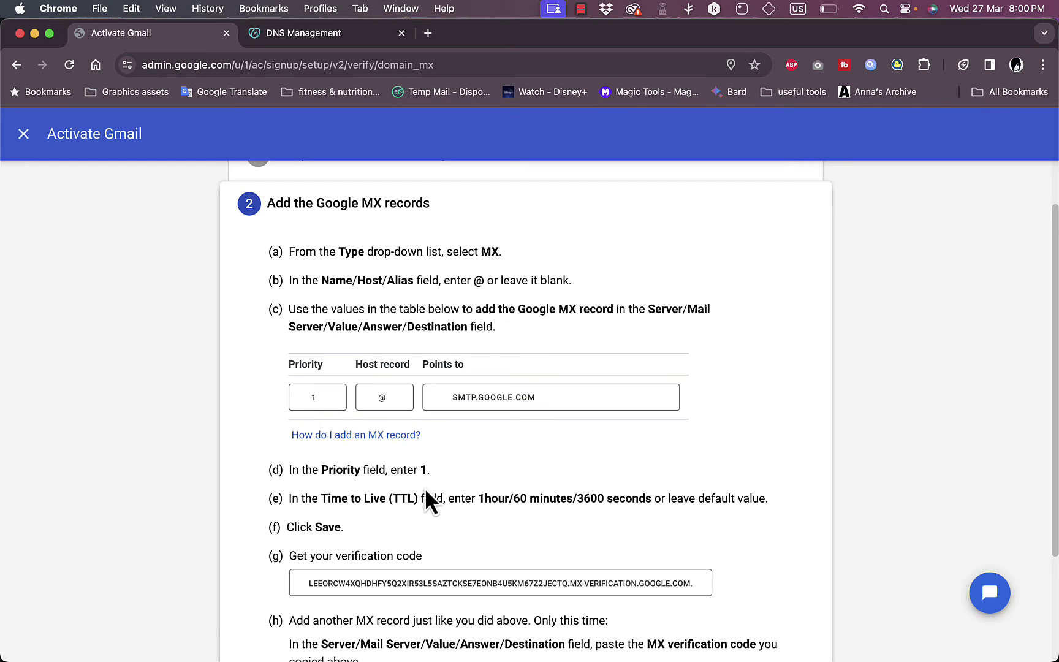
Step: Add a new DNS record for howtosimple.site and set its type to MX
{"action": "scroll", "coordinate": [426, 490], "scroll_direction": "down", "scroll_amount": 3}
{"action": "scroll", "coordinate": [426, 490], "scroll_direction": "up", "scroll_amount": 5}
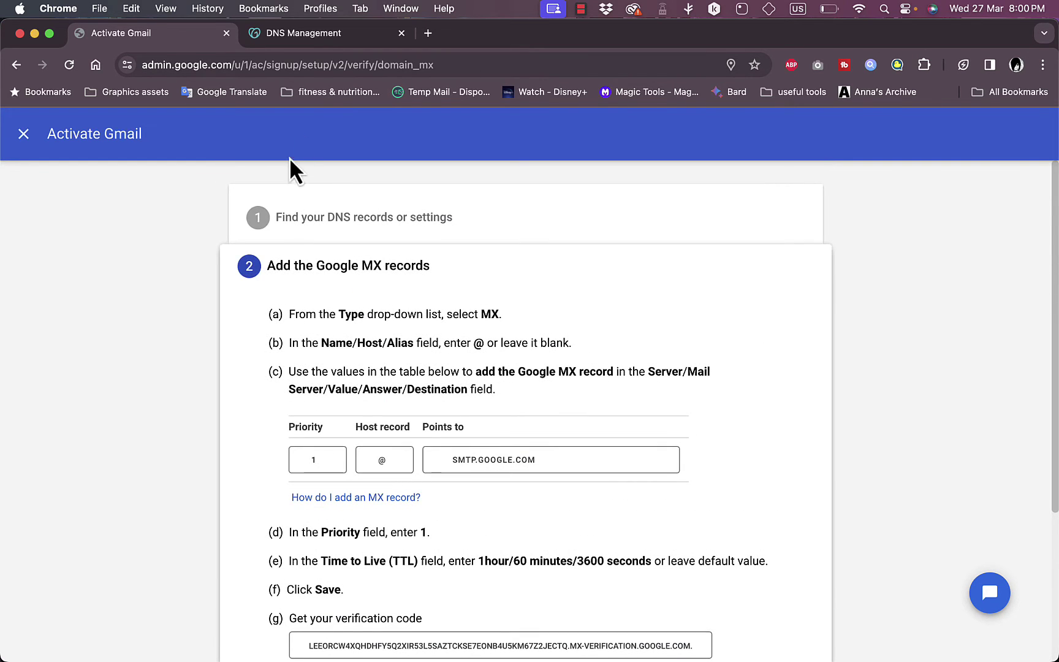
{"action": "left_click", "coordinate": [325, 32]}
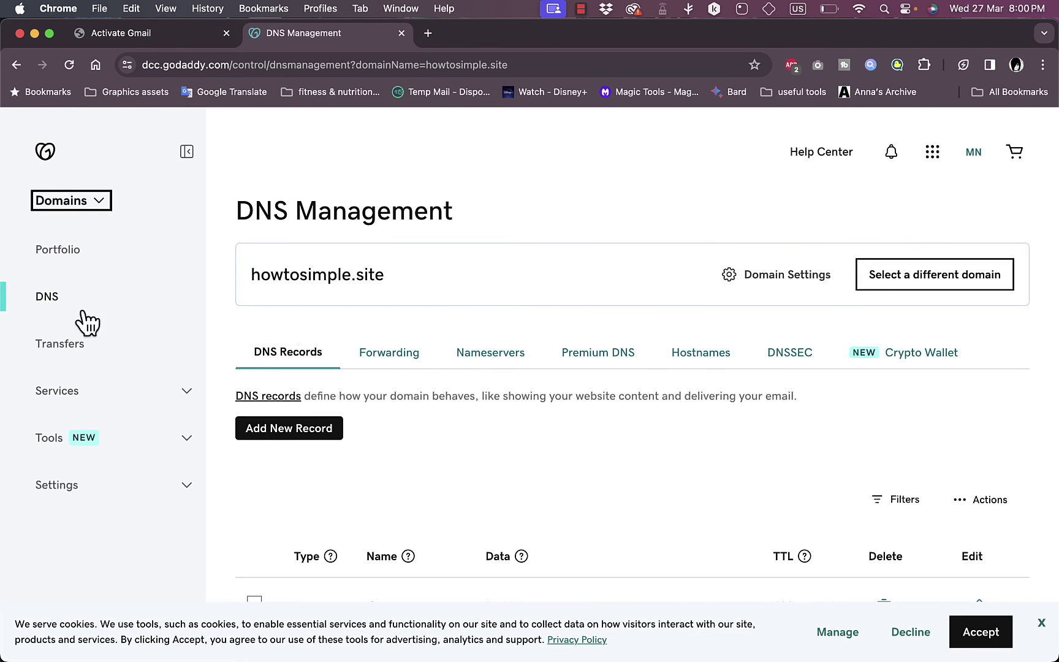
{"action": "left_click", "coordinate": [307, 426]}
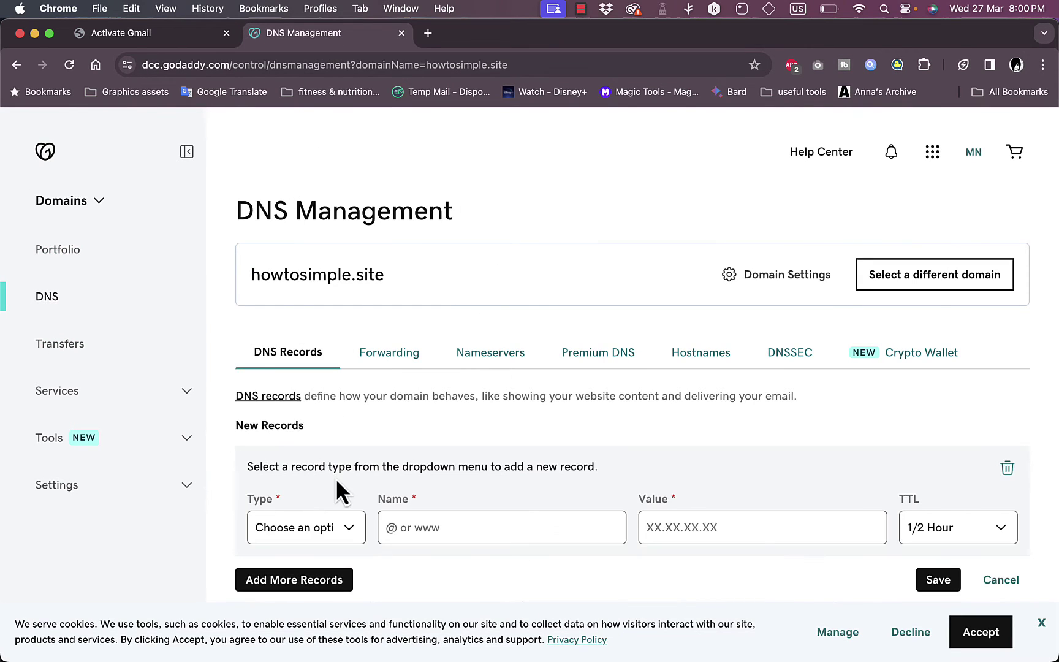
{"action": "scroll", "coordinate": [337, 478], "scroll_direction": "down", "scroll_amount": 1}
{"action": "left_click", "coordinate": [177, 40]}
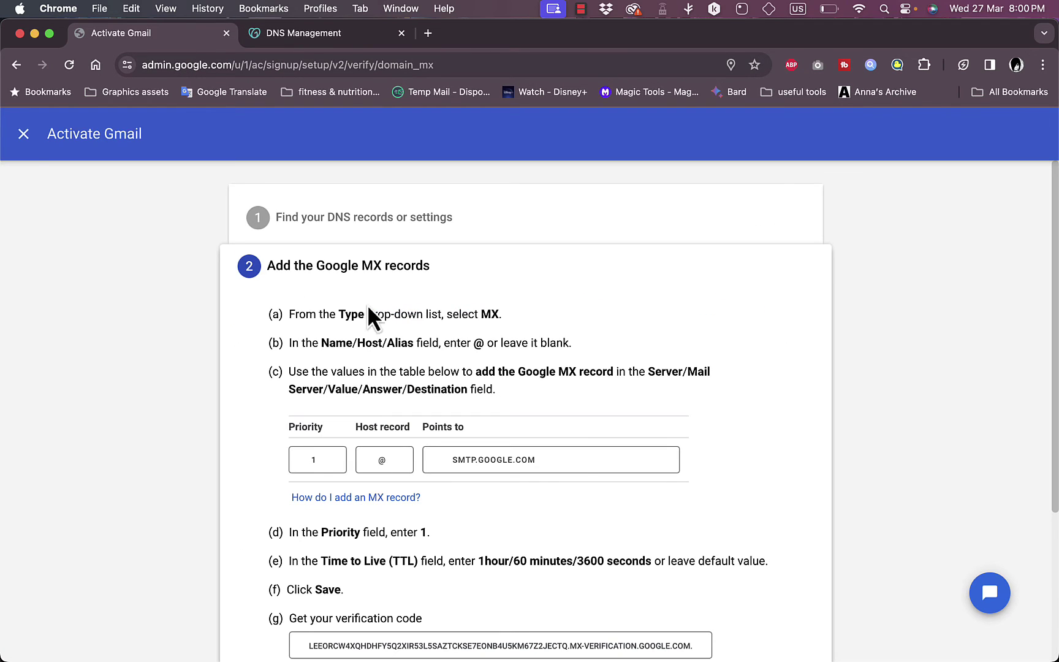
{"action": "left_click", "coordinate": [309, 40]}
{"action": "left_click", "coordinate": [318, 491]}
{"action": "scroll", "coordinate": [317, 493], "scroll_direction": "down", "scroll_amount": 1}
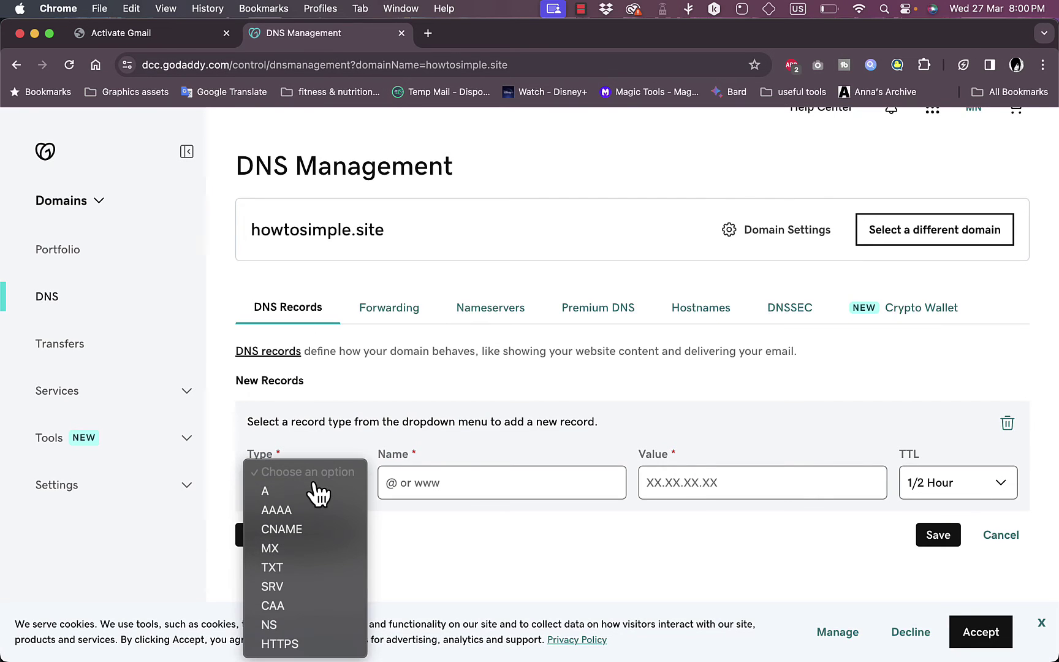
{"action": "left_click", "coordinate": [301, 551]}
Step: Set the MX record's name to @ and its value to SMTP.GOOGLE.COM, copied from Google's instructions
{"action": "left_click", "coordinate": [182, 42]}
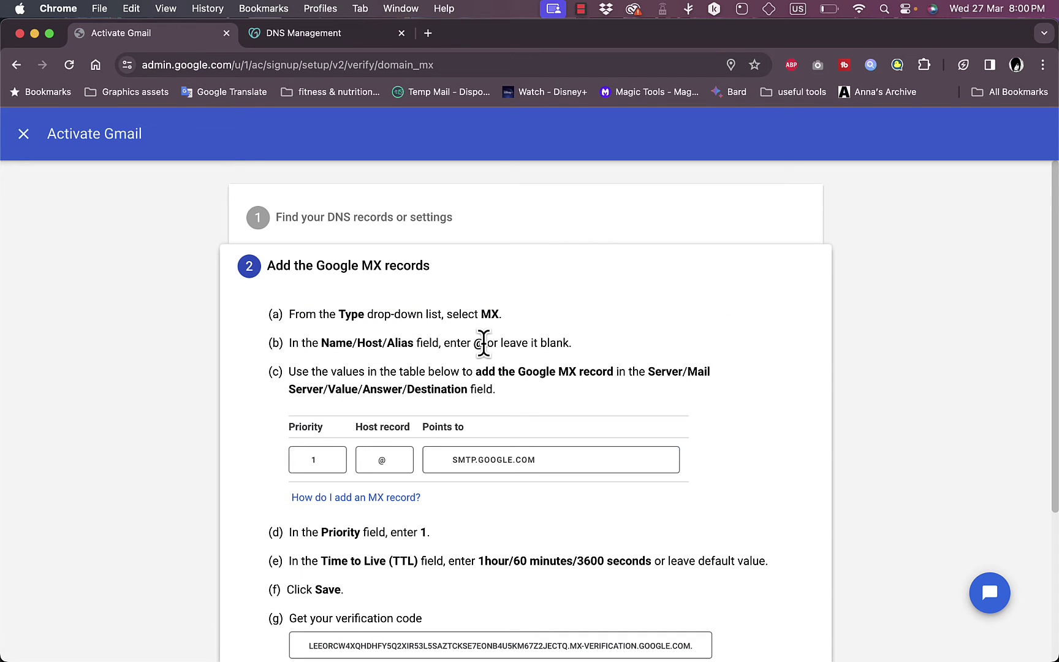
{"action": "left_click_drag", "start_coordinate": [484, 343], "coordinate": [477, 343]}
{"action": "left_click", "coordinate": [300, 33]}
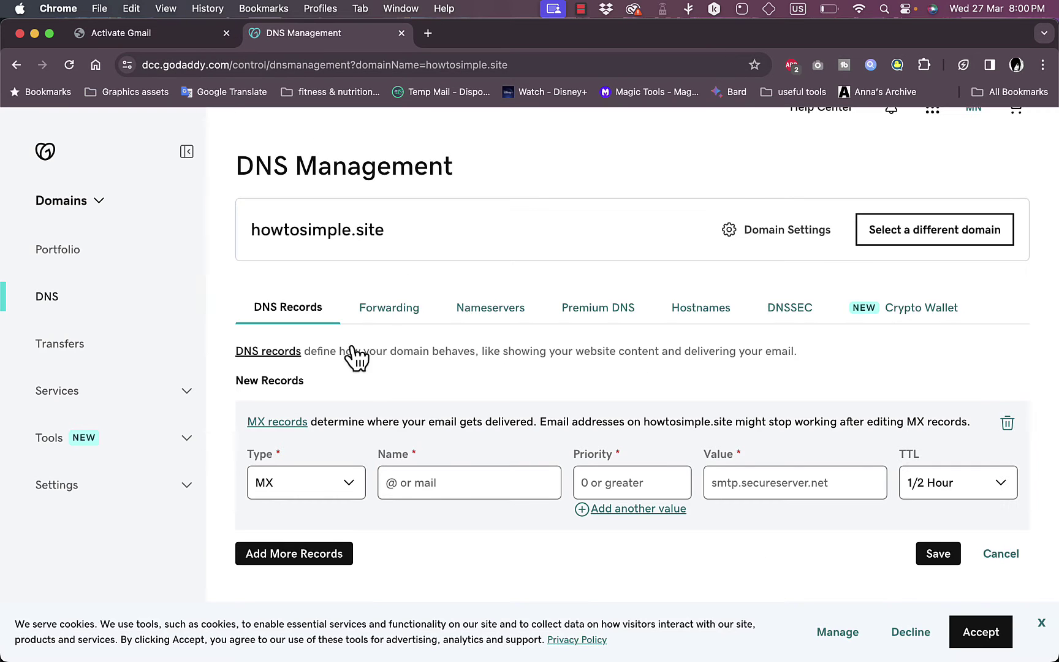
{"action": "left_click", "coordinate": [440, 473]}
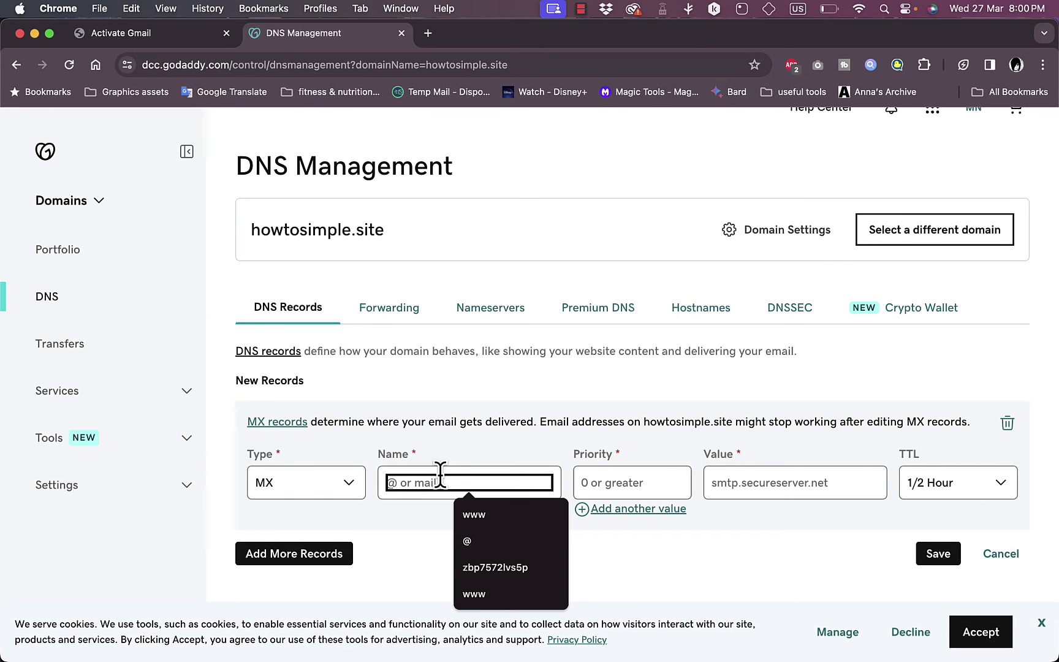
{"action": "type", "text": "@"}
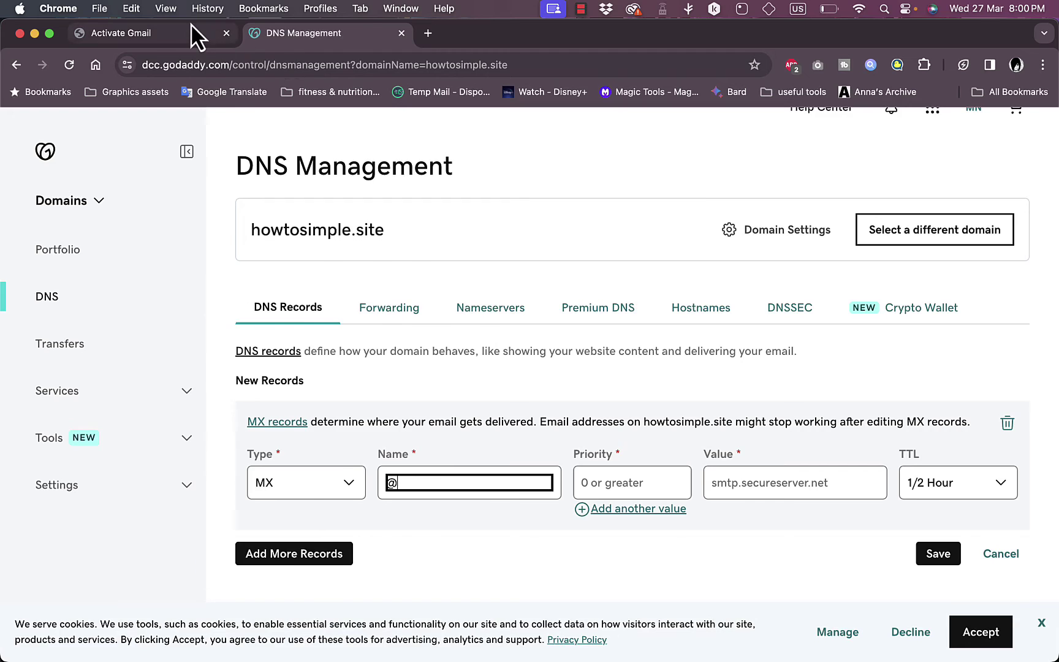
{"action": "left_click", "coordinate": [192, 28]}
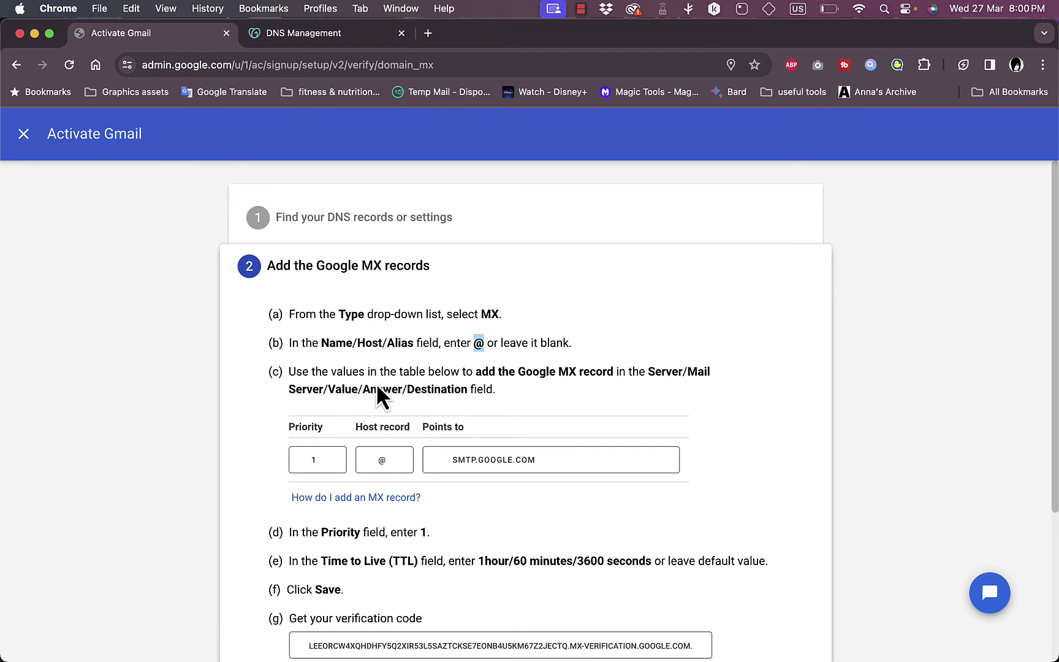
{"action": "scroll", "coordinate": [475, 417], "scroll_direction": "down", "scroll_amount": 1}
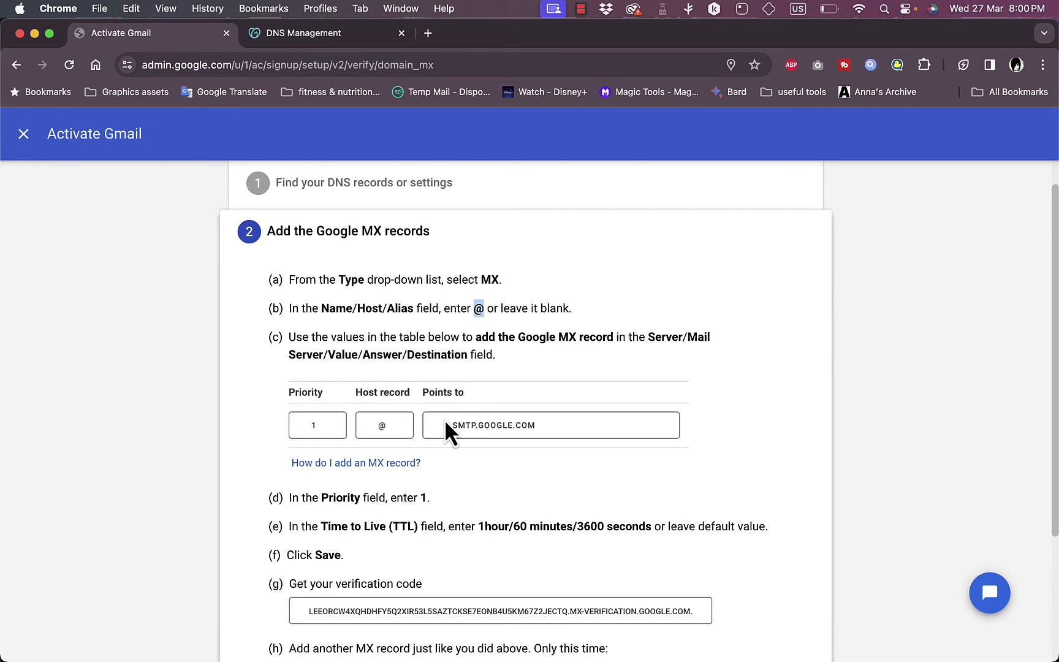
{"action": "left_click_drag", "start_coordinate": [543, 427], "coordinate": [444, 430]}
{"action": "key", "text": "super+c"}
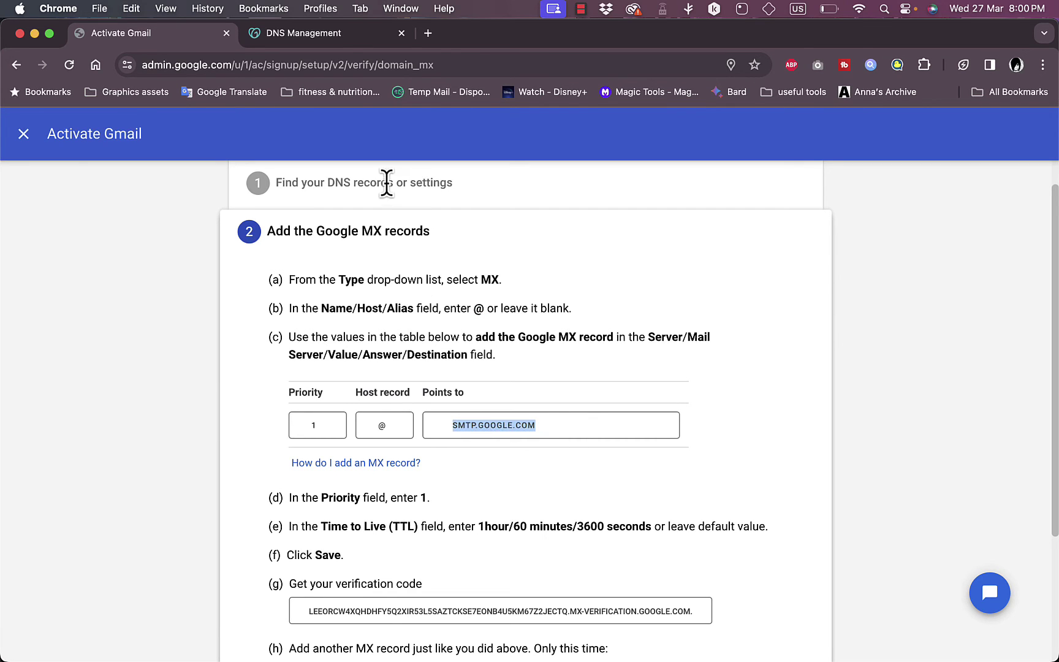
{"action": "left_click", "coordinate": [345, 41]}
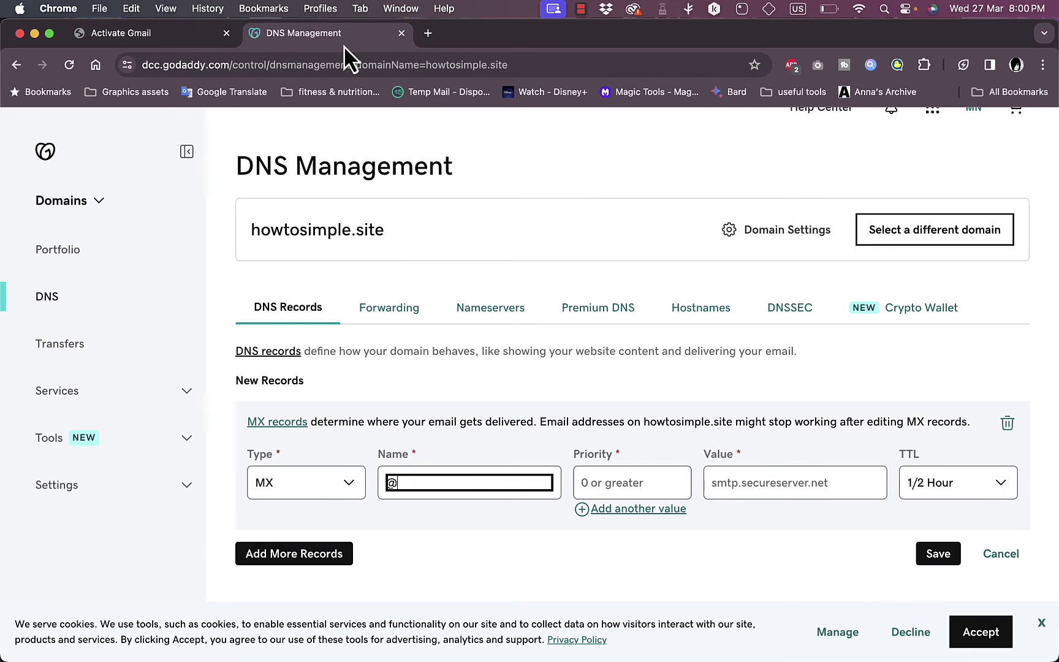
{"action": "left_click", "coordinate": [819, 483]}
{"action": "key", "text": "super+v"}
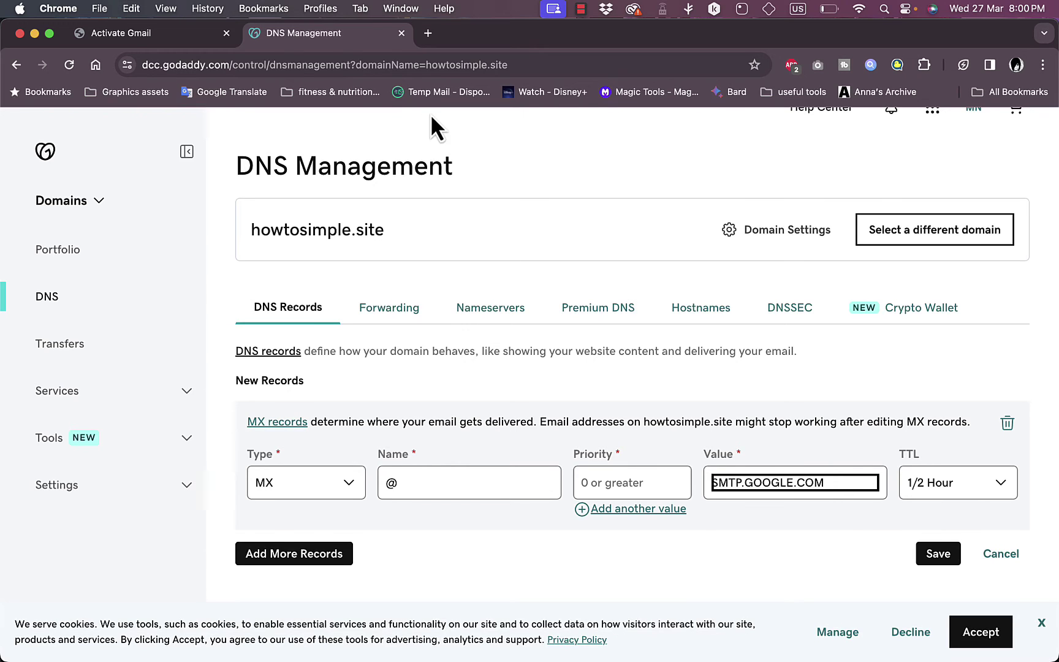
Step: Give the MX record priority 1 and save it
{"action": "left_click", "coordinate": [194, 34]}
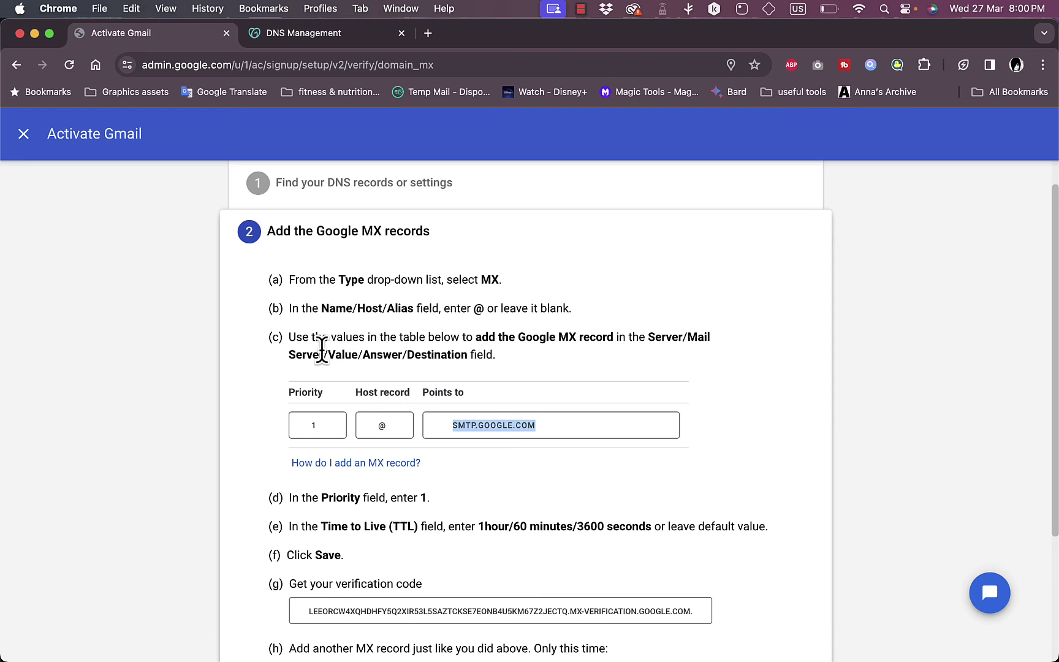
{"action": "scroll", "coordinate": [468, 360], "scroll_direction": "down", "scroll_amount": 2}
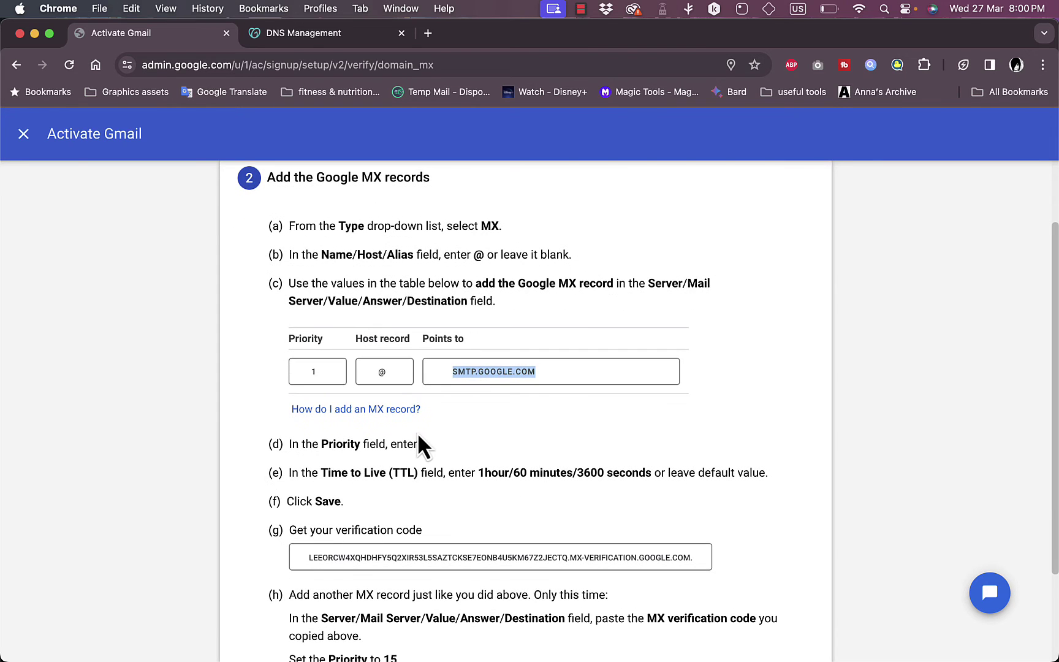
{"action": "left_click", "coordinate": [285, 35]}
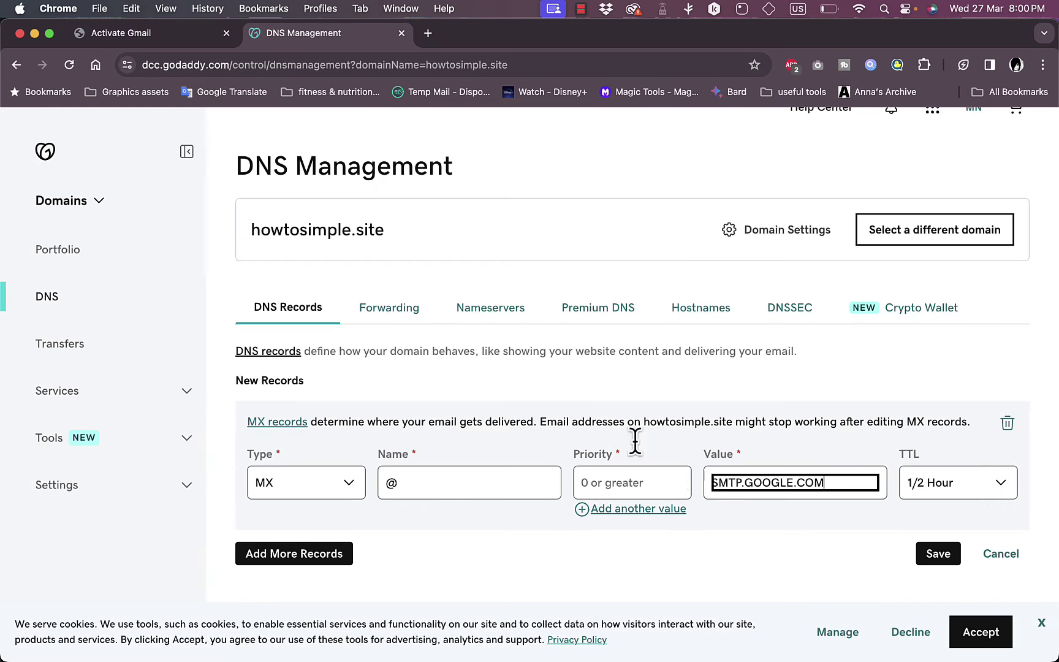
{"action": "left_click", "coordinate": [647, 482]}
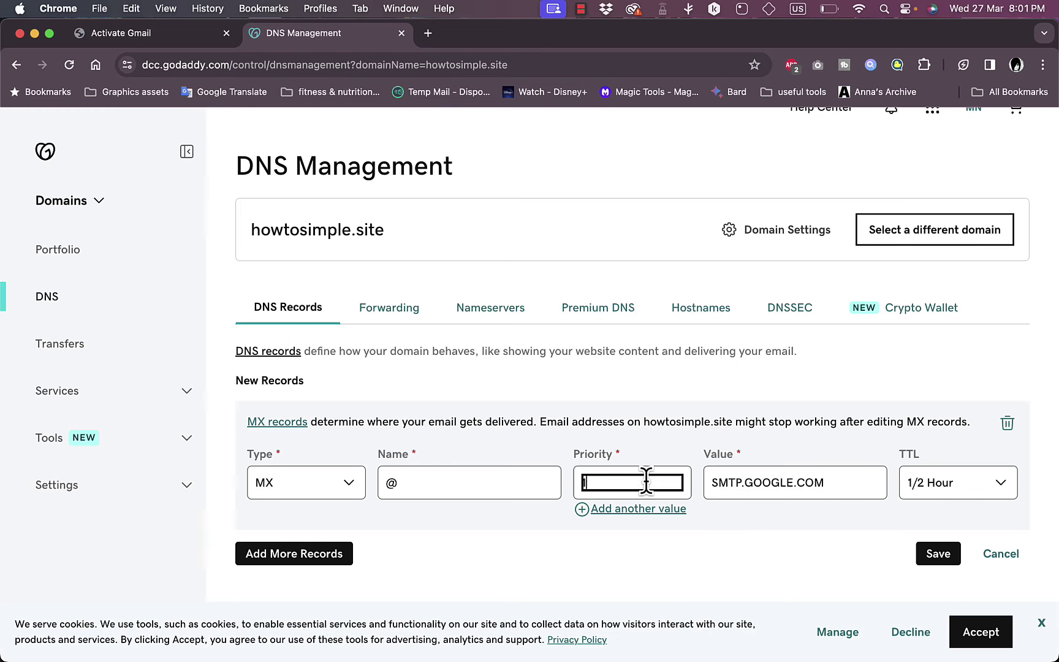
{"action": "left_click", "coordinate": [186, 35]}
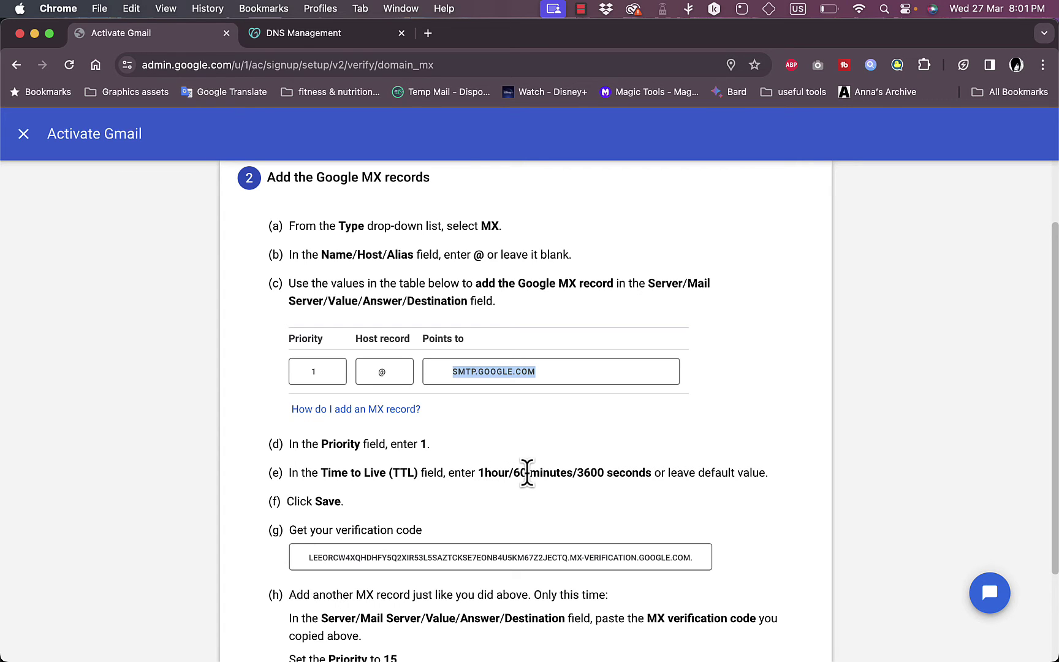
{"action": "left_click", "coordinate": [325, 34]}
{"action": "type", "text": "1"}
{"action": "left_click", "coordinate": [954, 554]}
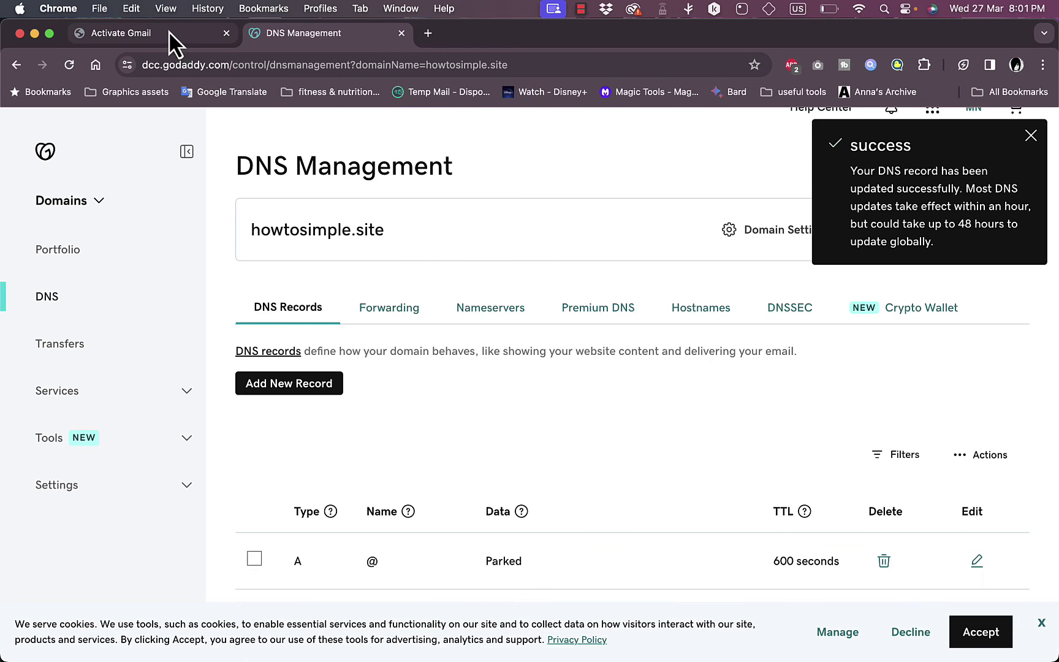
Step: Locate Google's MX verification code, then add a new GoDaddy DNS record of type MX
{"action": "left_click", "coordinate": [169, 33]}
{"action": "scroll", "coordinate": [398, 473], "scroll_direction": "down", "scroll_amount": 4}
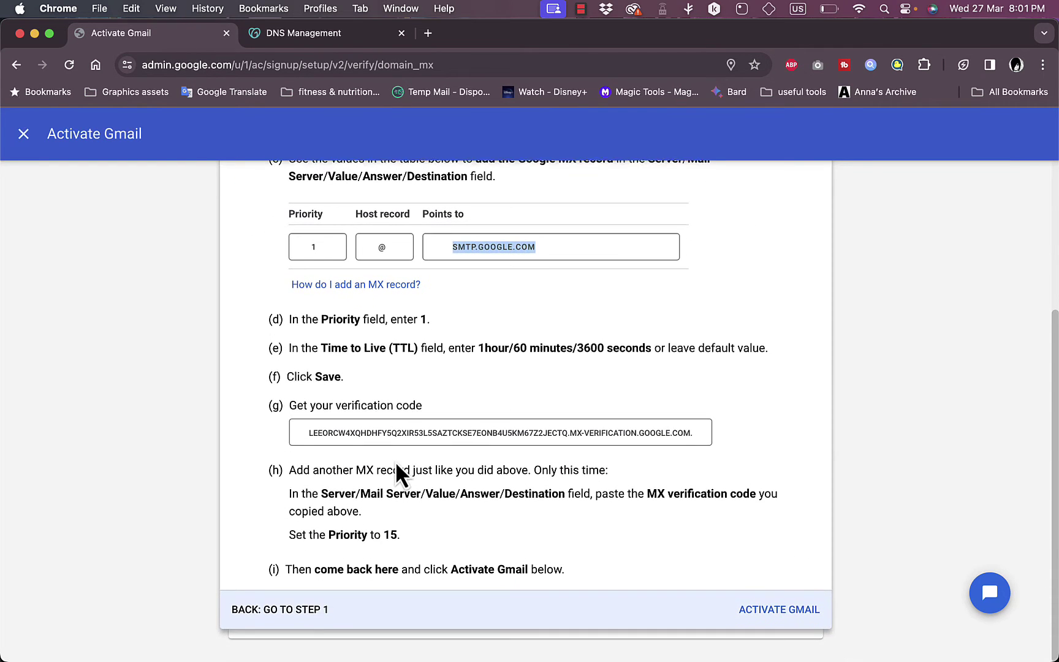
{"action": "left_click", "coordinate": [353, 432]}
{"action": "left_click", "coordinate": [300, 44]}
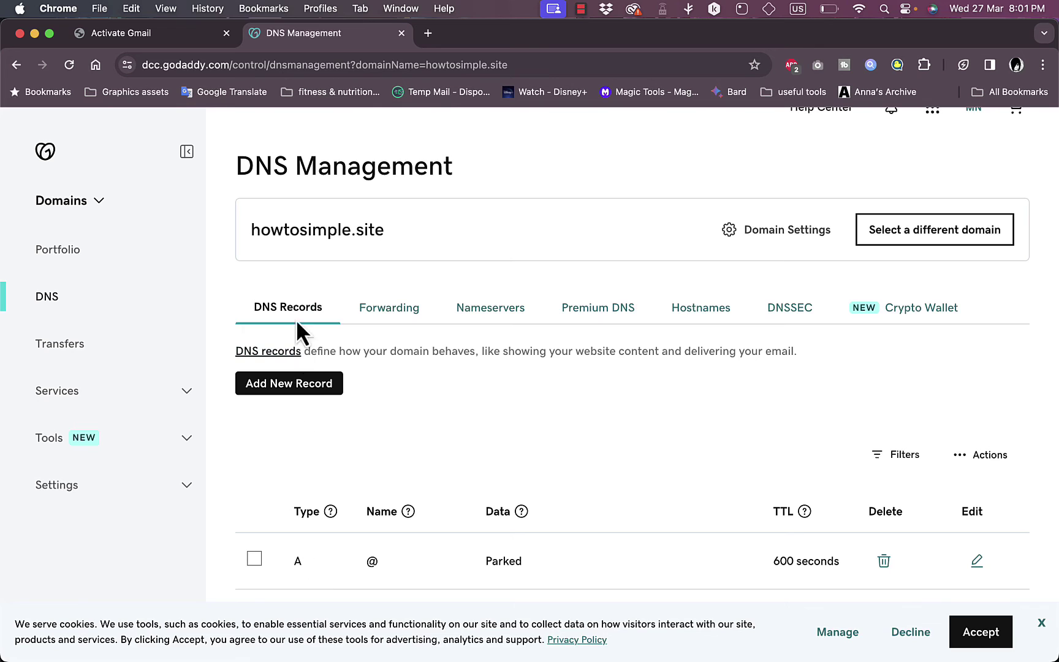
{"action": "scroll", "coordinate": [288, 365], "scroll_direction": "down", "scroll_amount": 1}
{"action": "left_click", "coordinate": [288, 360]}
{"action": "left_click", "coordinate": [319, 464]}
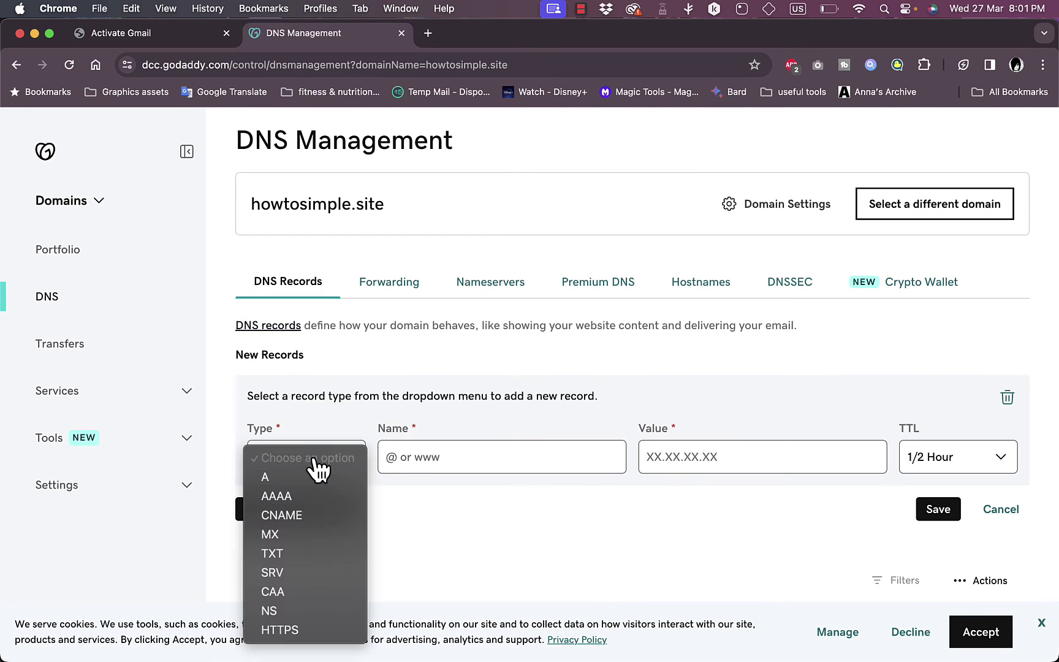
{"action": "left_click", "coordinate": [295, 539]}
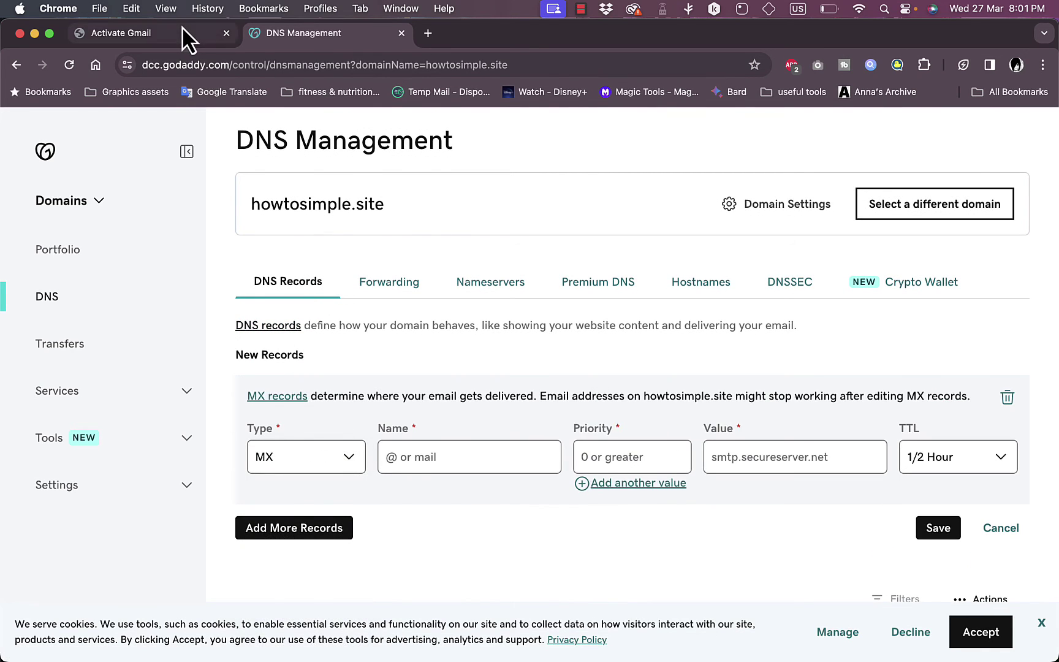
Step: Copy Google's MX verification code and paste it as the new record's value
{"action": "left_click", "coordinate": [182, 31]}
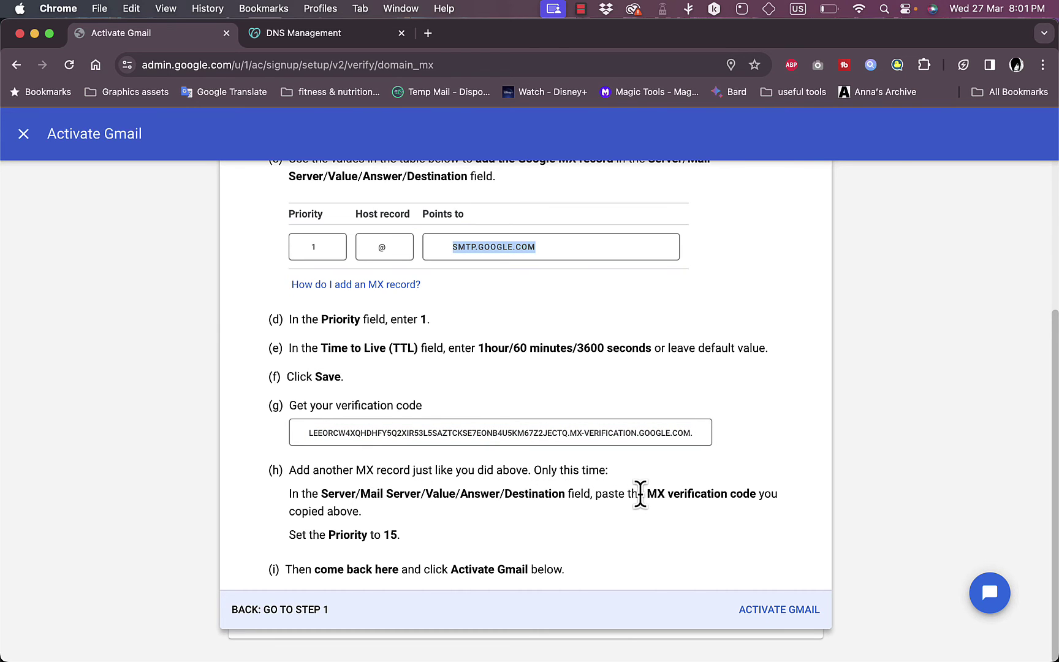
{"action": "left_click_drag", "start_coordinate": [694, 434], "coordinate": [307, 437]}
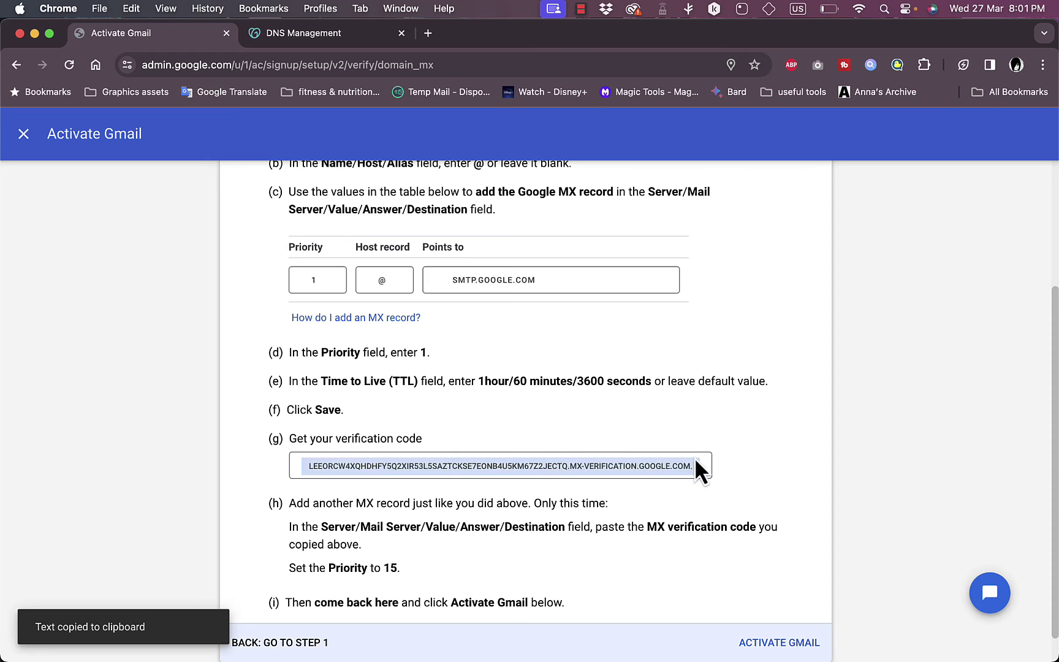
{"action": "left_click_drag", "start_coordinate": [693, 467], "coordinate": [320, 465]}
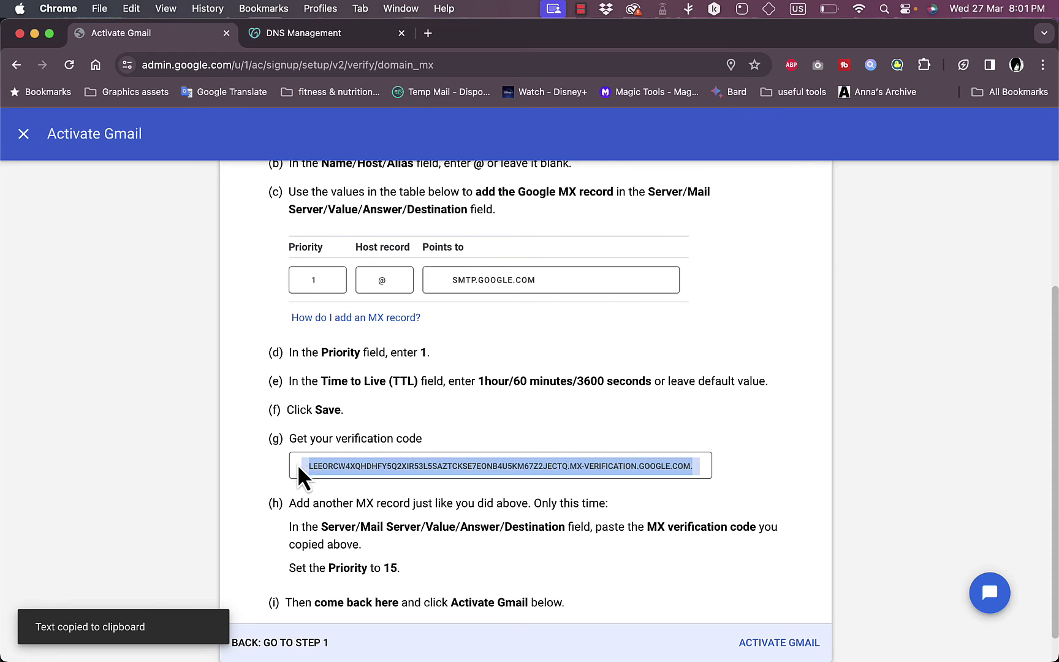
{"action": "key", "text": "super+c"}
{"action": "key", "text": "super+c"}
{"action": "left_click", "coordinate": [300, 34]}
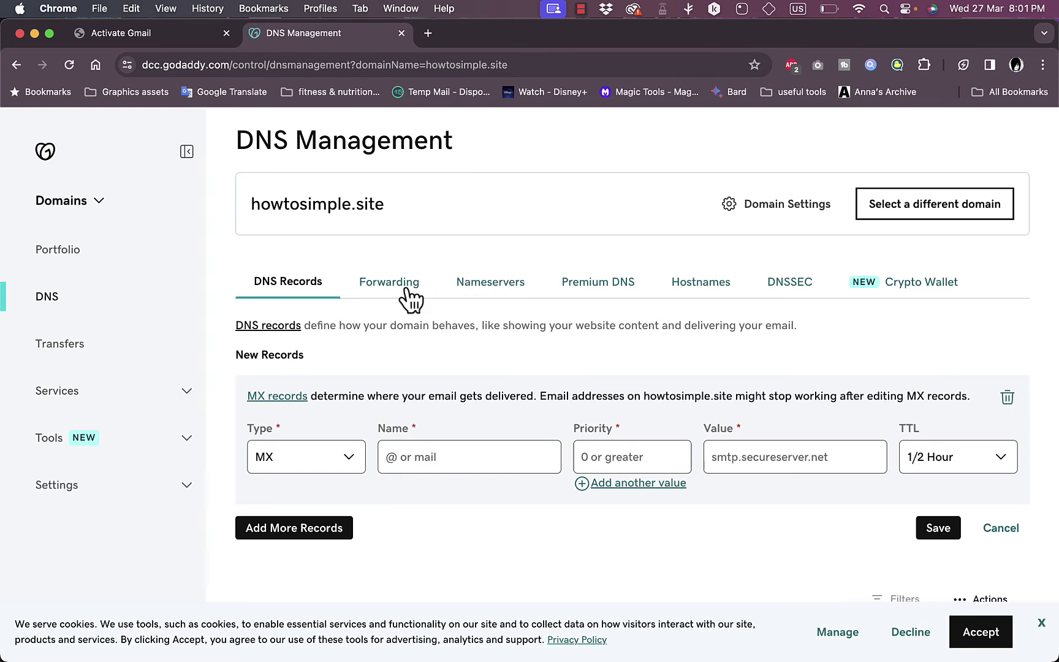
{"action": "left_click", "coordinate": [738, 457]}
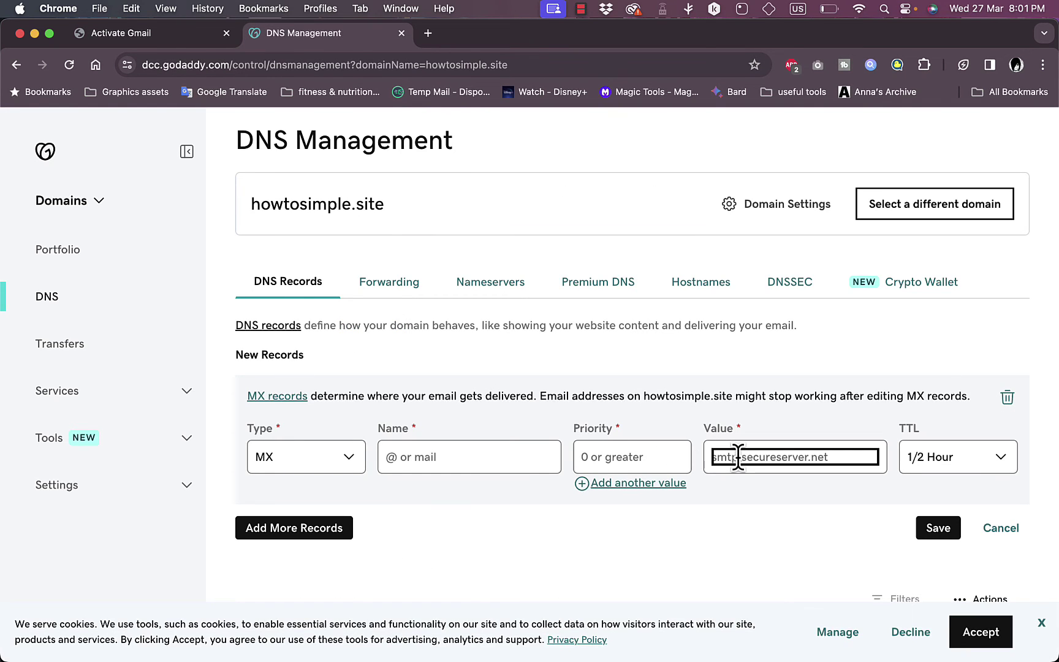
{"action": "key", "text": "super+v"}
Step: Set the MX record's priority to 15 and compare it against Gmail's activation instructions
{"action": "left_click", "coordinate": [635, 451]}
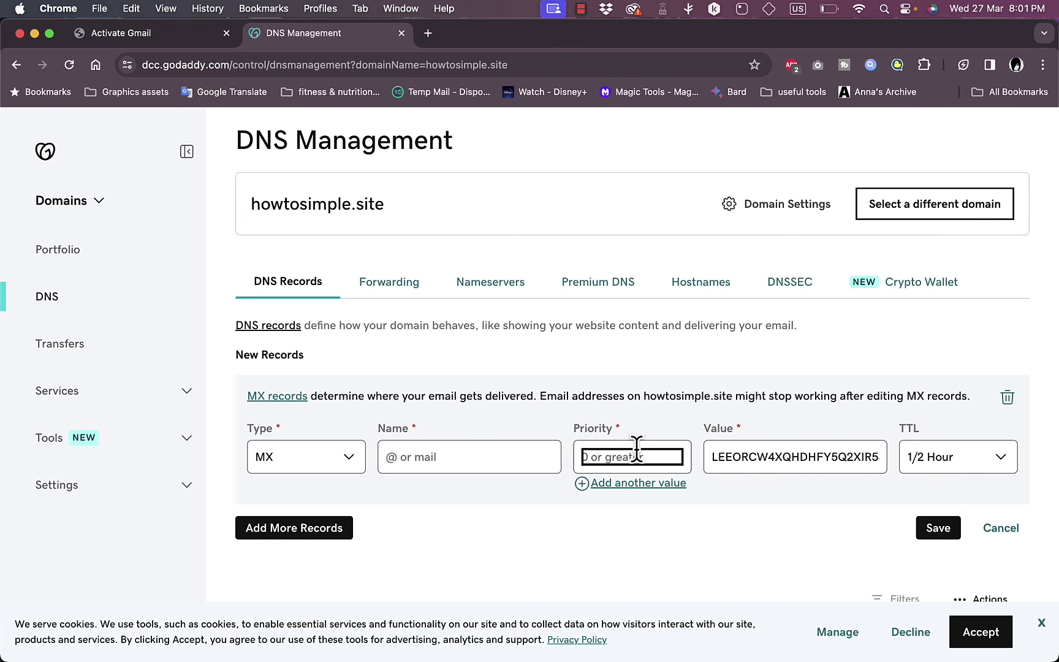
{"action": "type", "text": "15"}
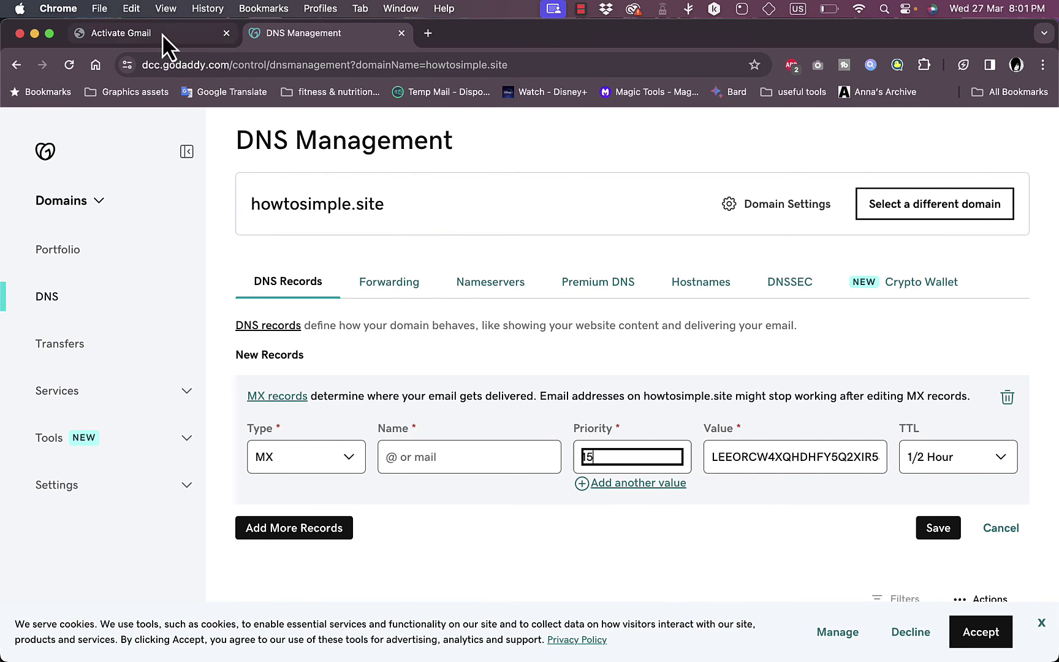
{"action": "left_click", "coordinate": [163, 34]}
{"action": "scroll", "coordinate": [474, 408], "scroll_direction": "down", "scroll_amount": 1}
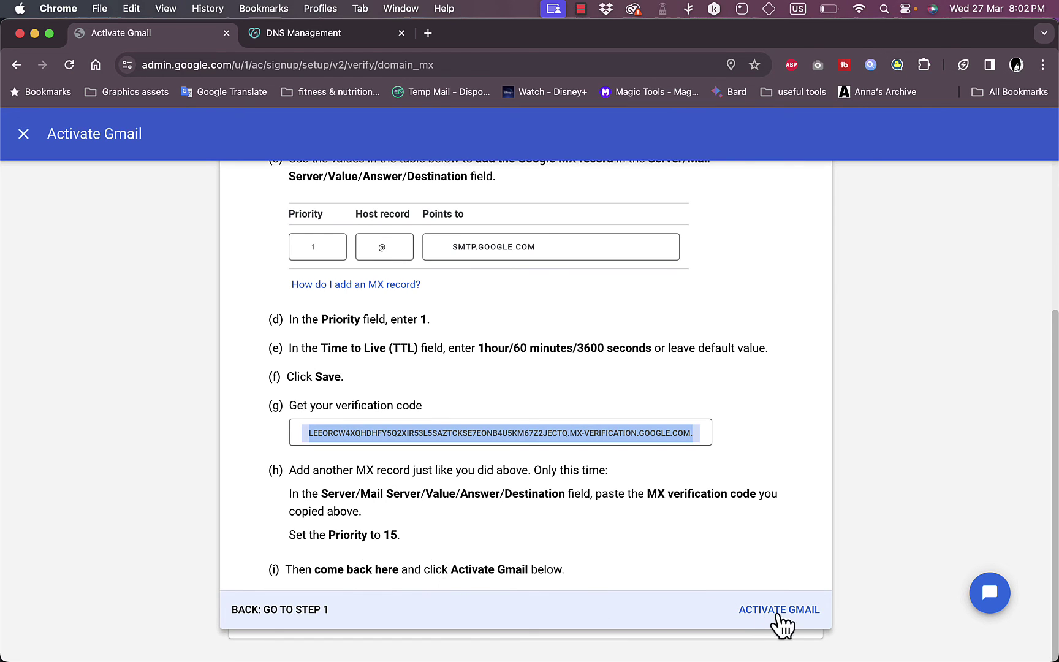
{"action": "left_click", "coordinate": [315, 36]}
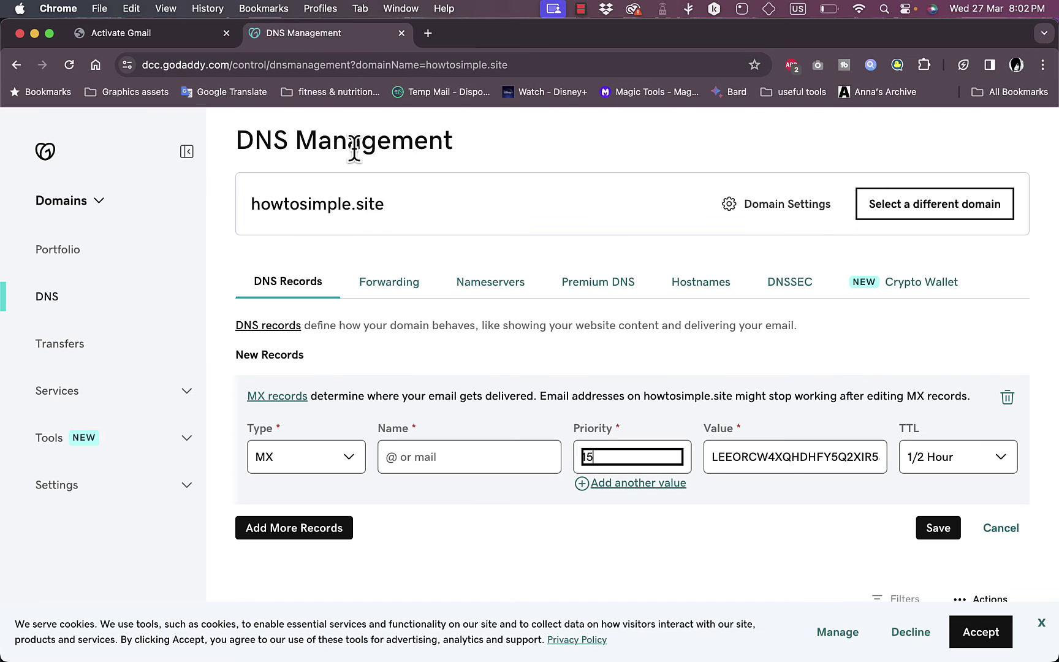
{"action": "left_click", "coordinate": [151, 37]}
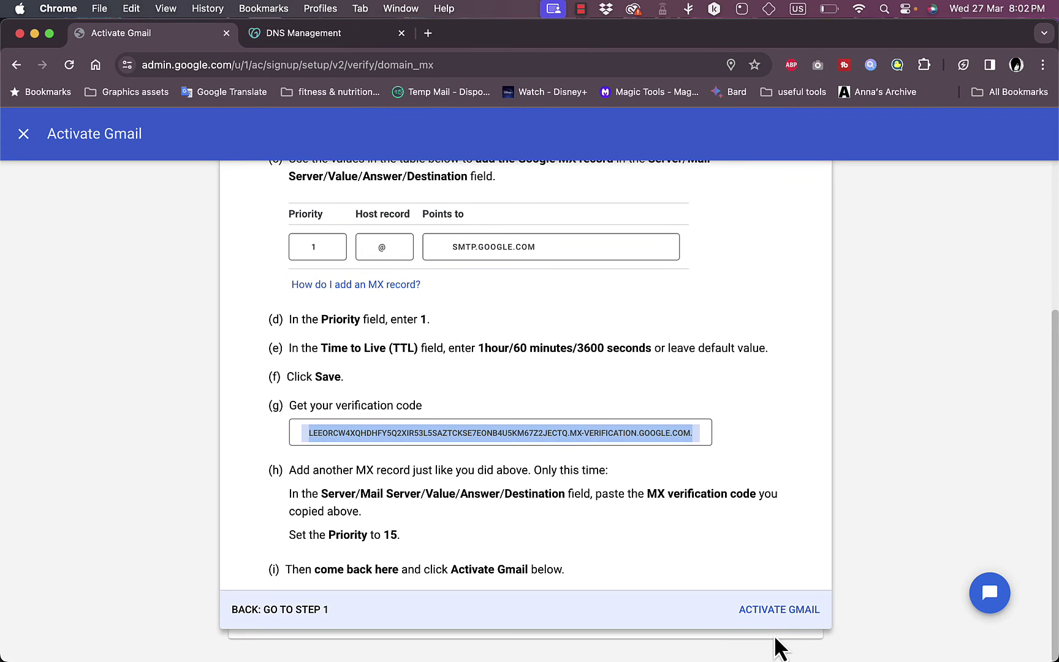
Step: Run the Gmail activation check, which reports both MX records missing, and retry it
{"action": "left_click", "coordinate": [779, 610]}
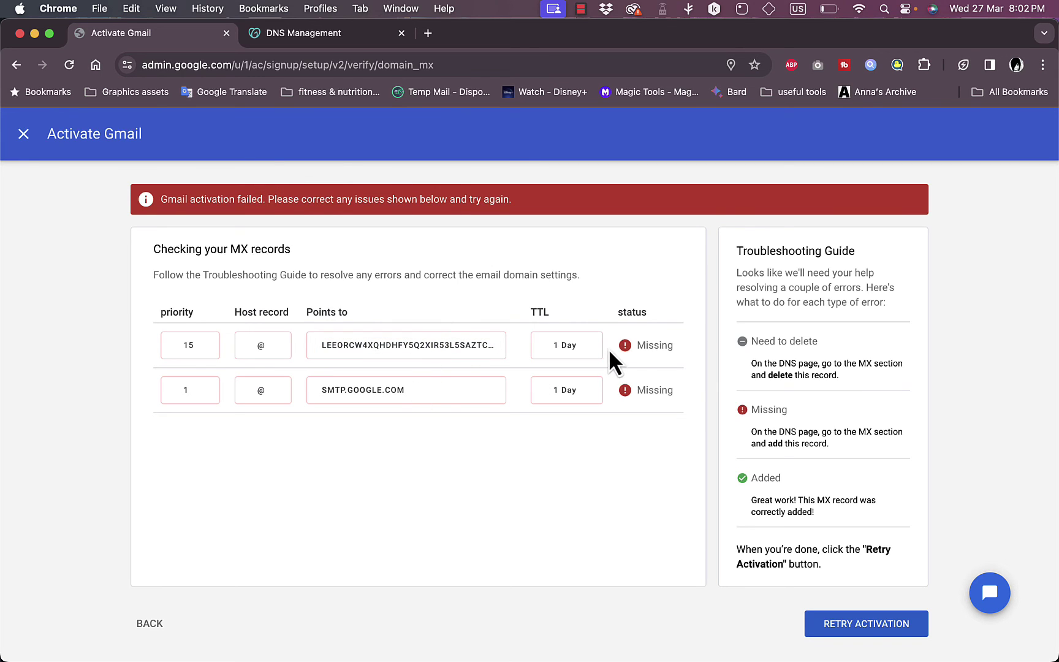
{"action": "left_click_drag", "start_coordinate": [498, 347], "coordinate": [315, 350]}
{"action": "left_click", "coordinate": [539, 344]}
{"action": "left_click", "coordinate": [861, 623]}
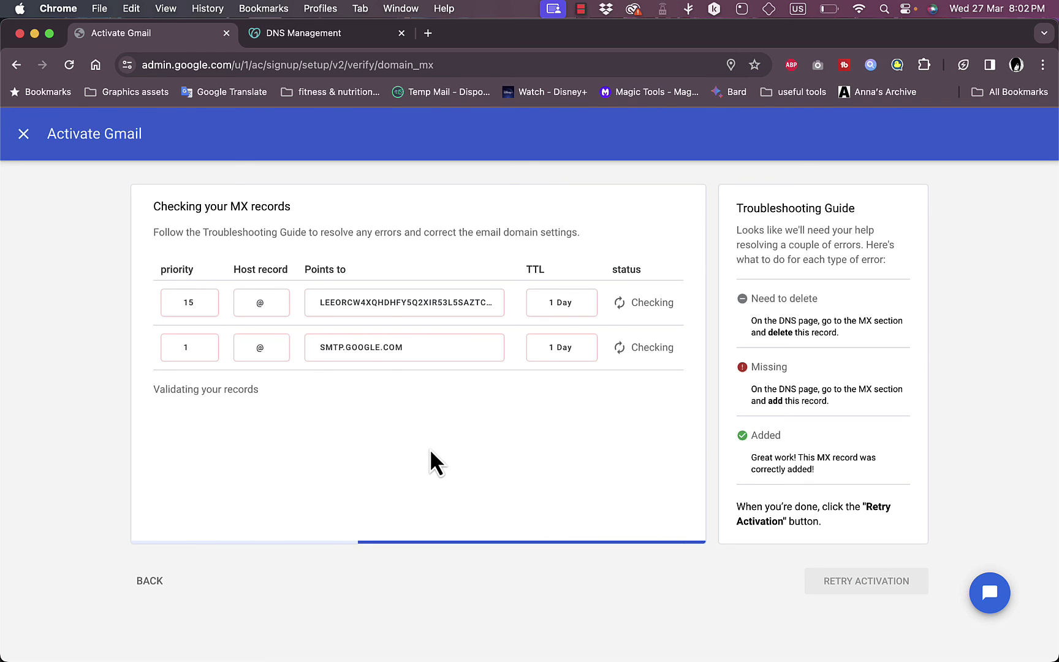
{"action": "key", "text": "ctrl+Tab"}
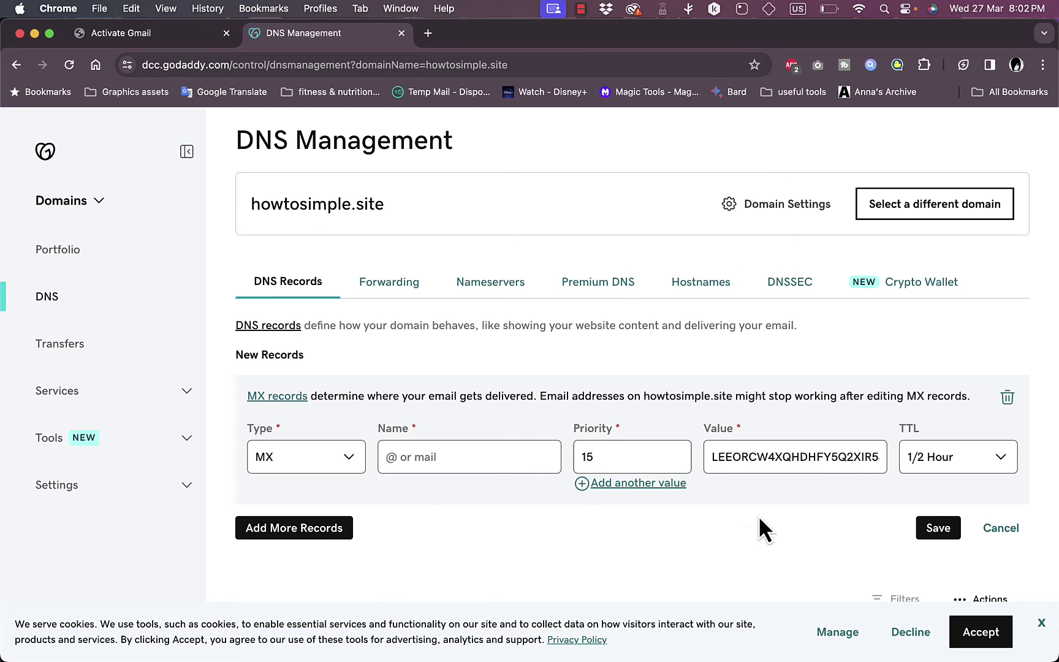
Step: Save the priority-15 MX record with host name @ after the required Name error
{"action": "left_click", "coordinate": [935, 531]}
{"action": "scroll", "coordinate": [787, 451], "scroll_direction": "down", "scroll_amount": 5}
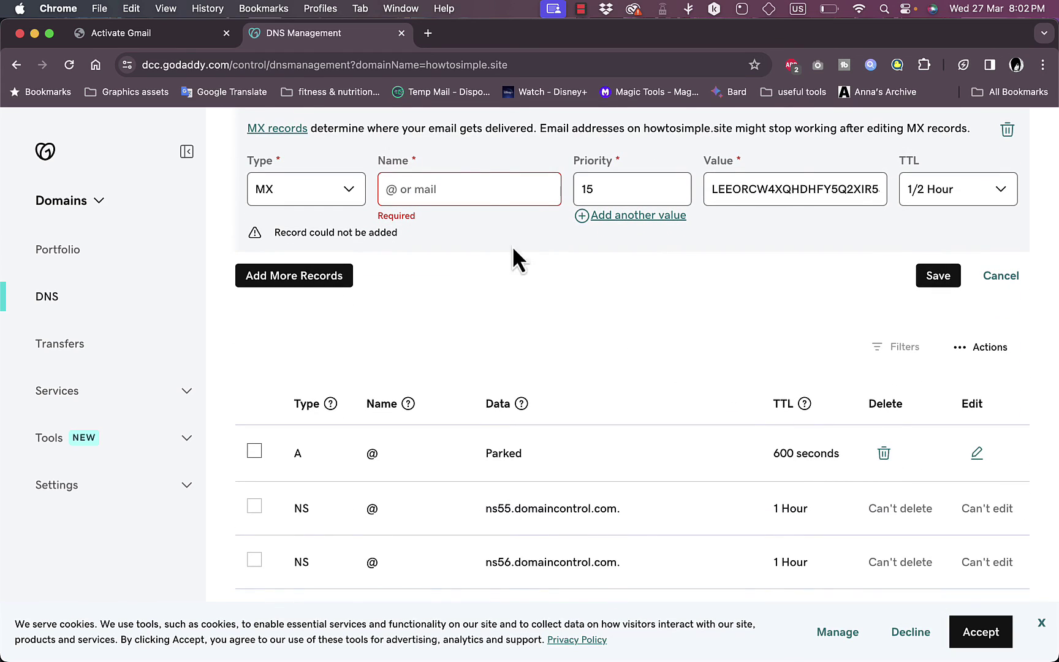
{"action": "left_click", "coordinate": [472, 186]}
{"action": "type", "text": "@"}
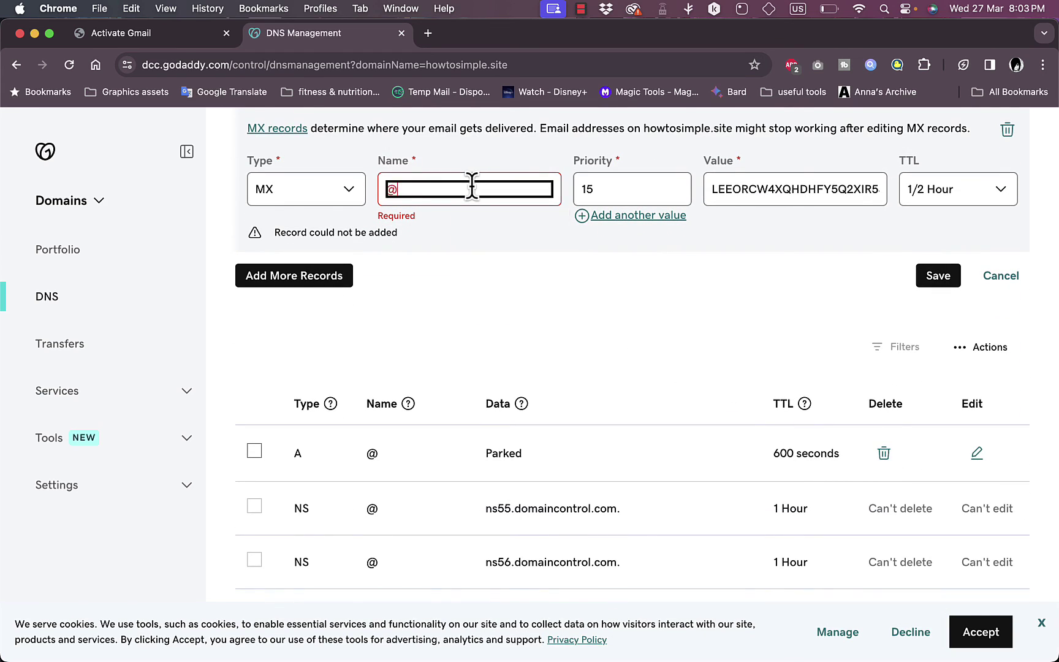
{"action": "left_click", "coordinate": [931, 276]}
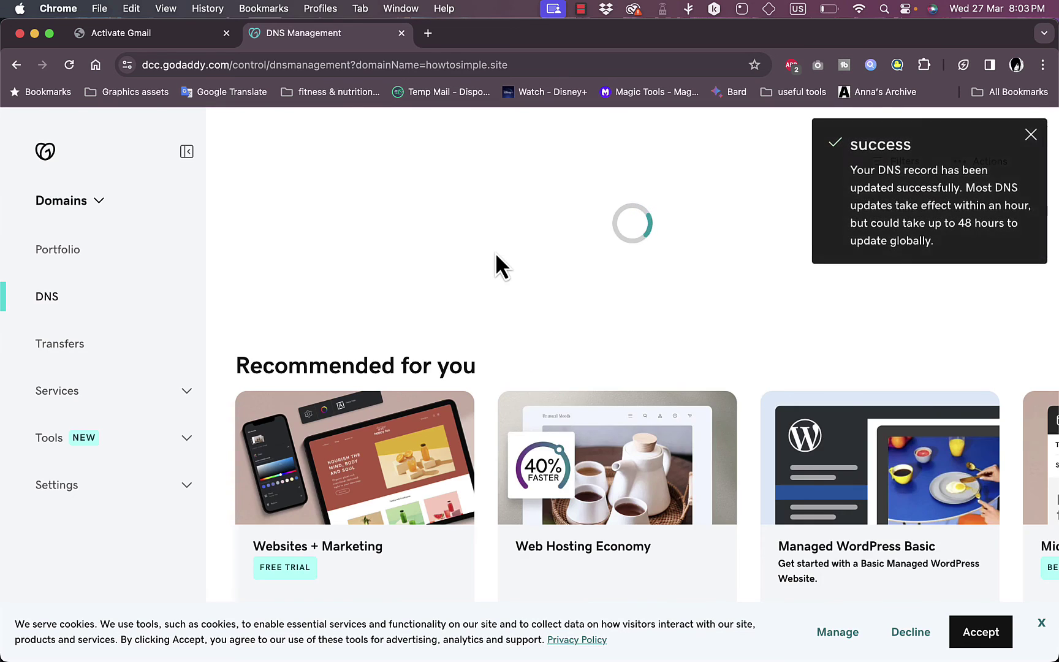
{"action": "left_click", "coordinate": [175, 29]}
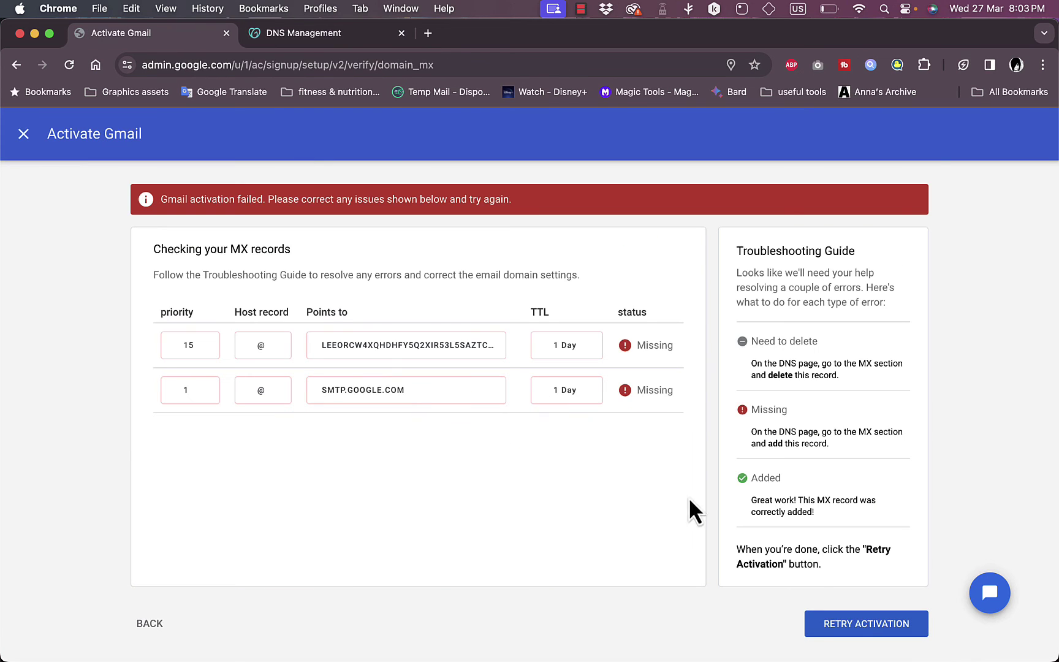
{"action": "left_click", "coordinate": [855, 621]}
{"action": "left_click", "coordinate": [314, 37]}
{"action": "left_click", "coordinate": [153, 36]}
{"action": "left_click", "coordinate": [317, 33]}
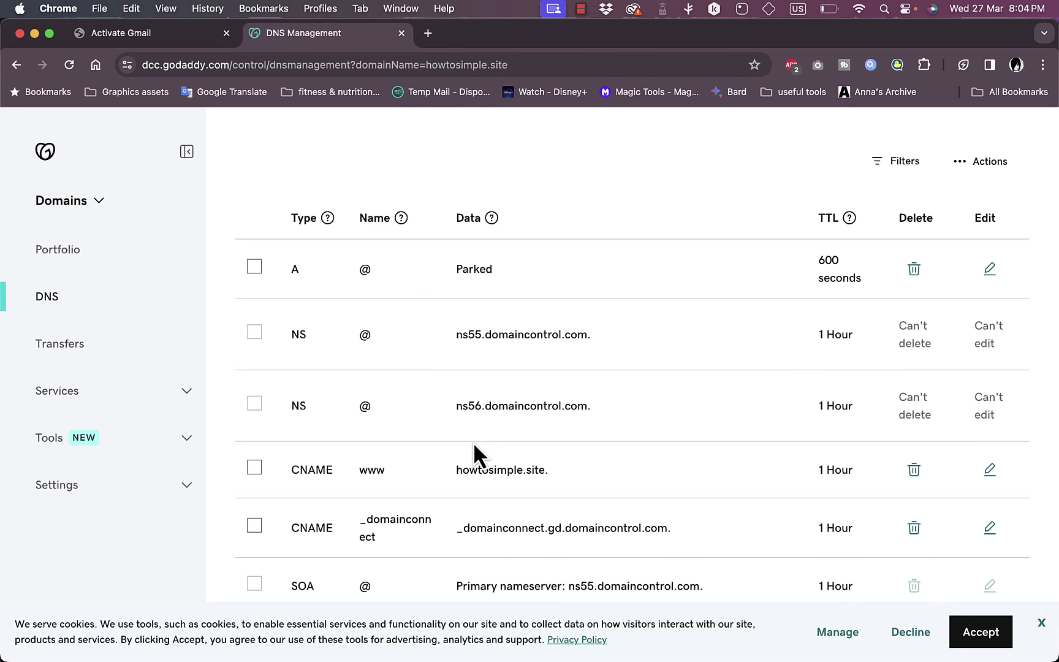
{"action": "scroll", "coordinate": [475, 447], "scroll_direction": "down", "scroll_amount": 3}
{"action": "scroll", "coordinate": [473, 442], "scroll_direction": "down", "scroll_amount": 3}
{"action": "scroll", "coordinate": [473, 442], "scroll_direction": "up", "scroll_amount": 1}
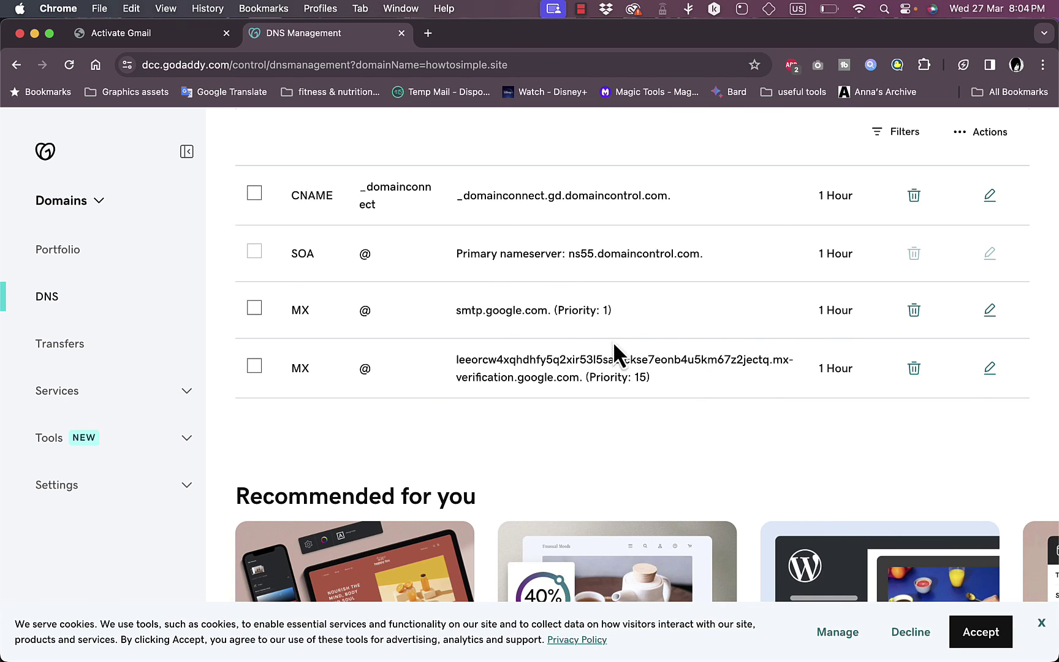
{"action": "left_click", "coordinate": [176, 35]}
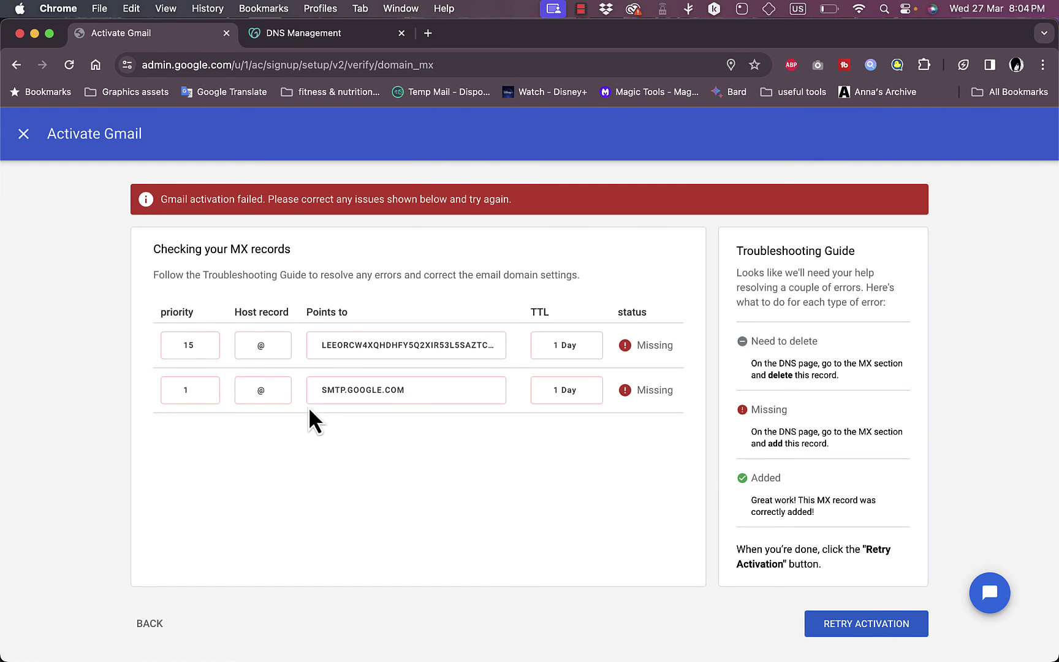